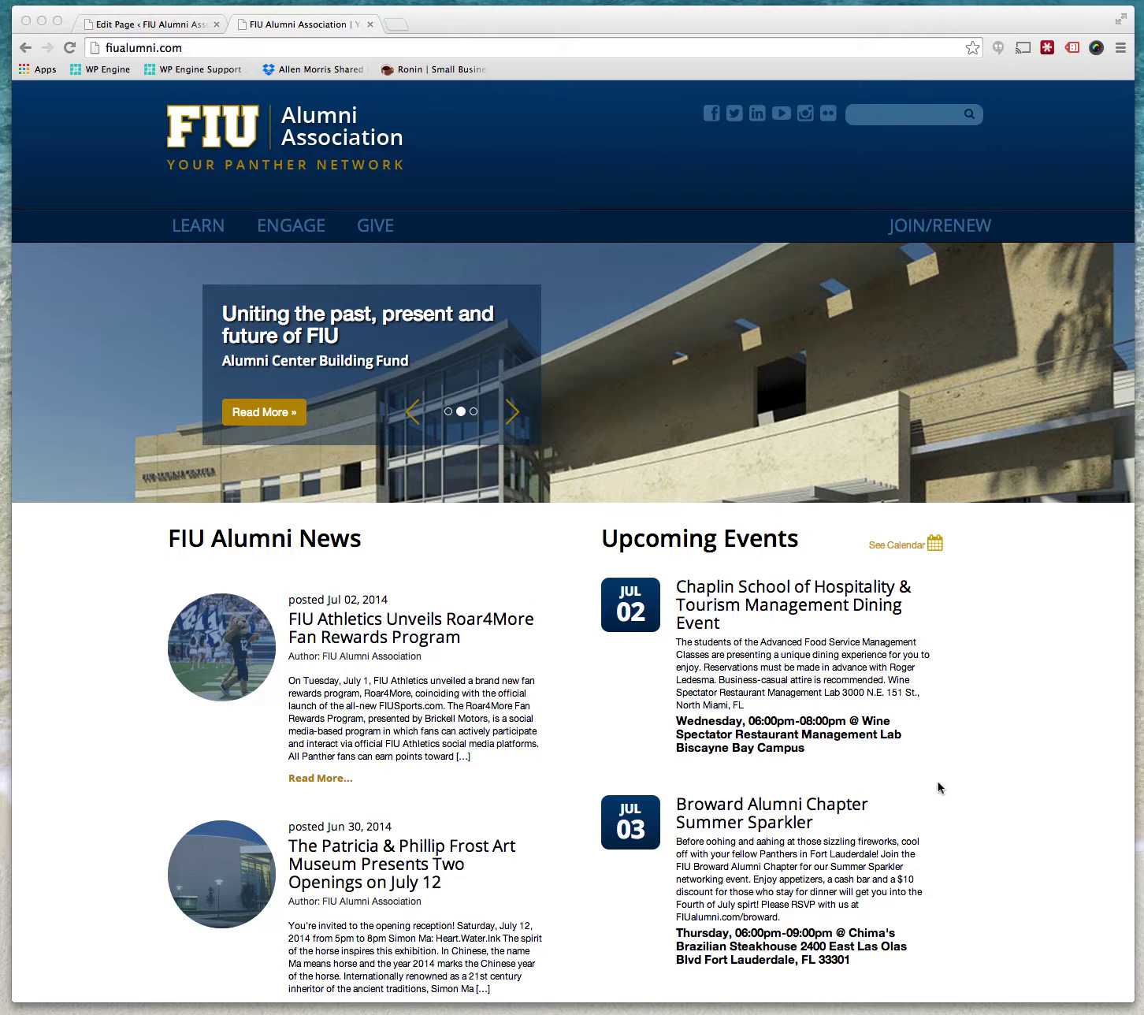
Review the Panther Getaway Tours list of Jamaica, China, National Parks and Germany, then return to the page editor
scroll(929, 785, "down", 9)
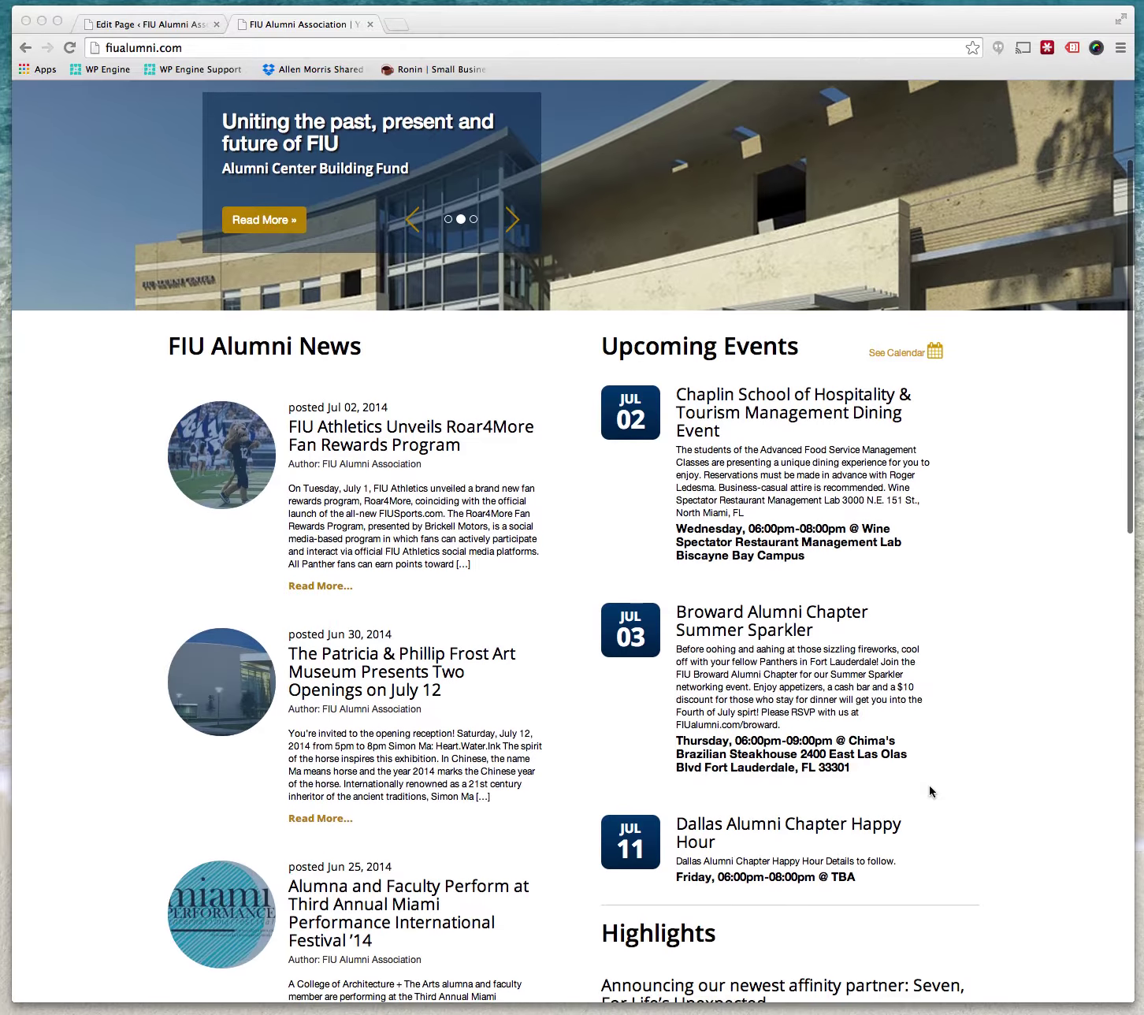
scroll(928, 785, "up", 10)
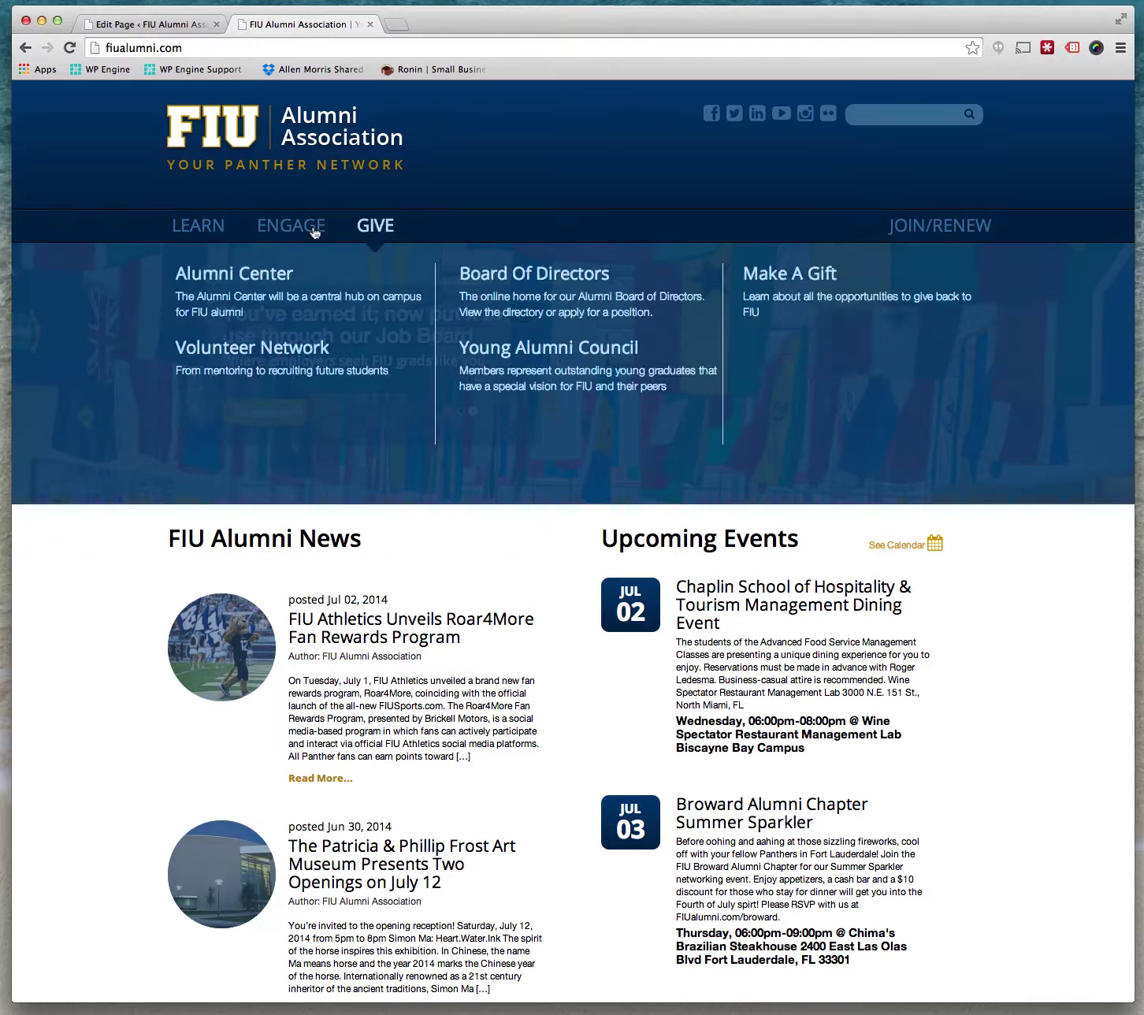
mouse_move(291, 225)
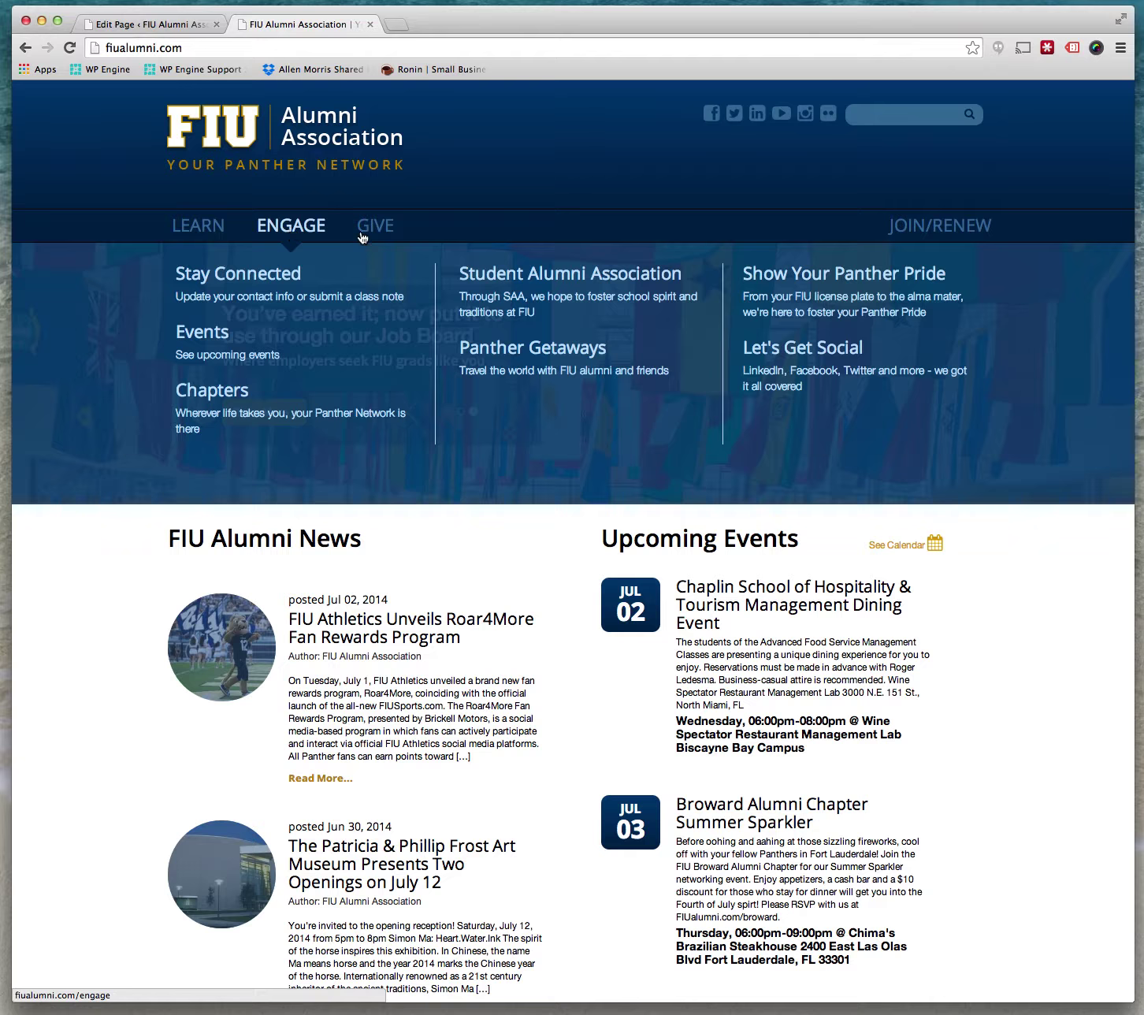
left_click(538, 354)
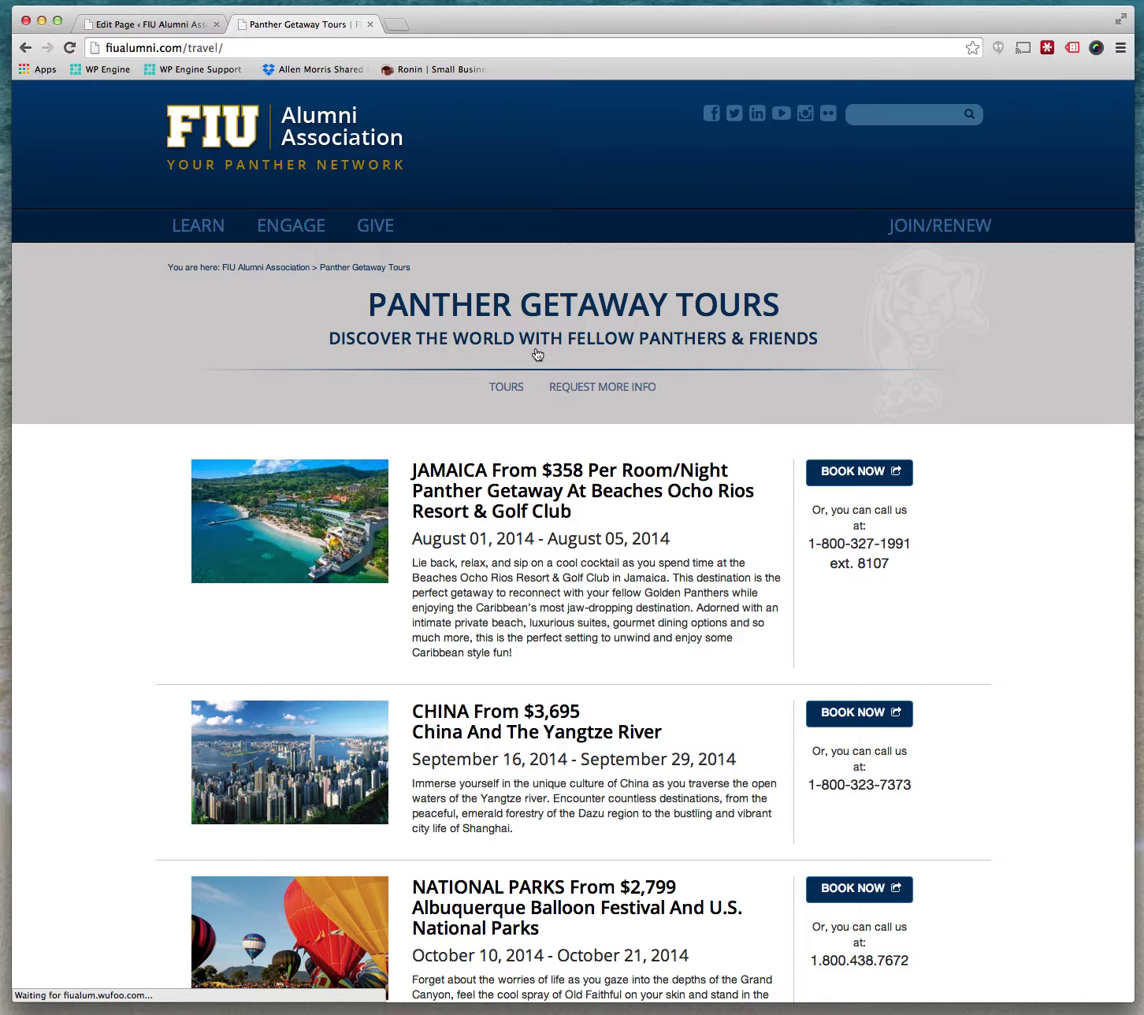
scroll(534, 762, "down", 12)
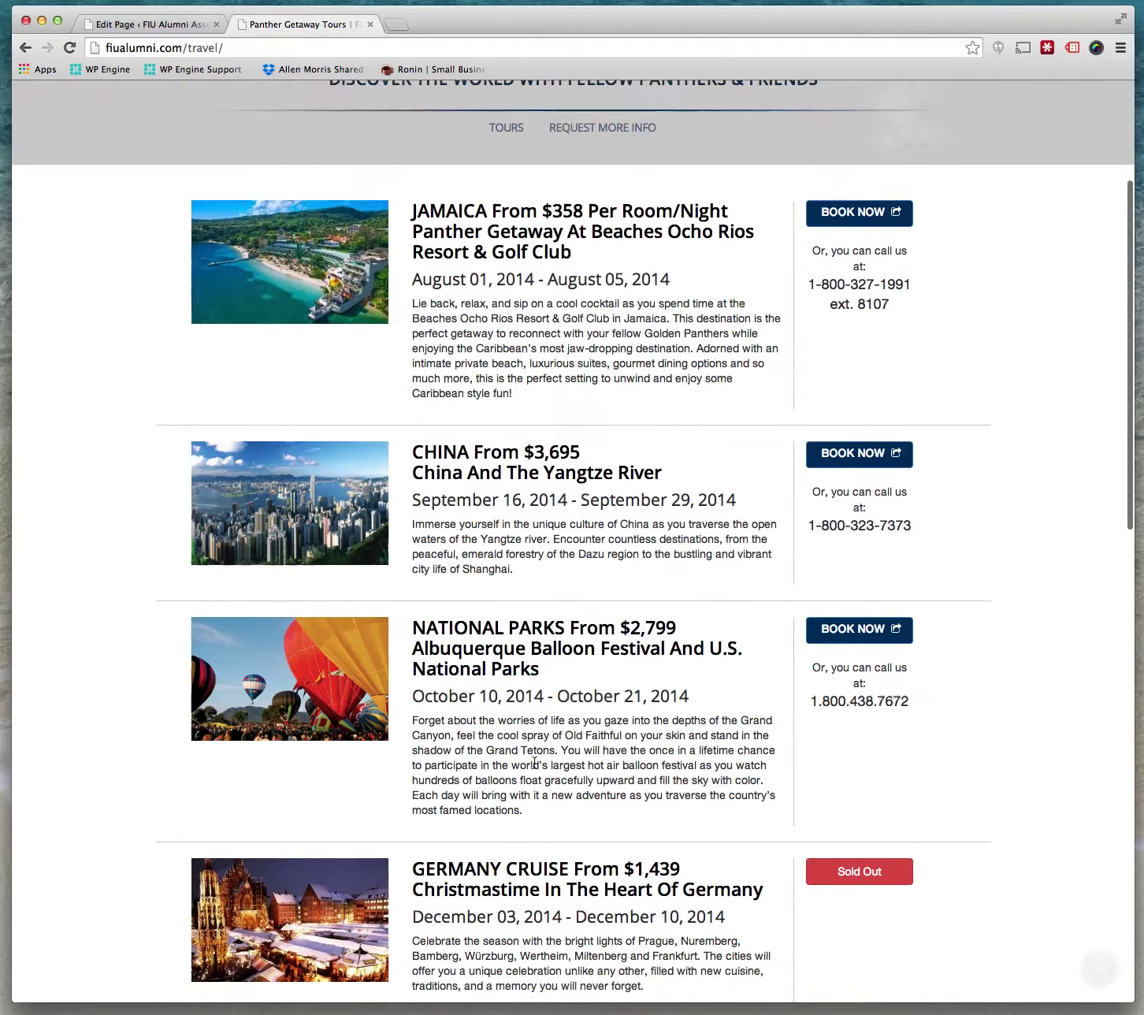
scroll(535, 768, "up", 15)
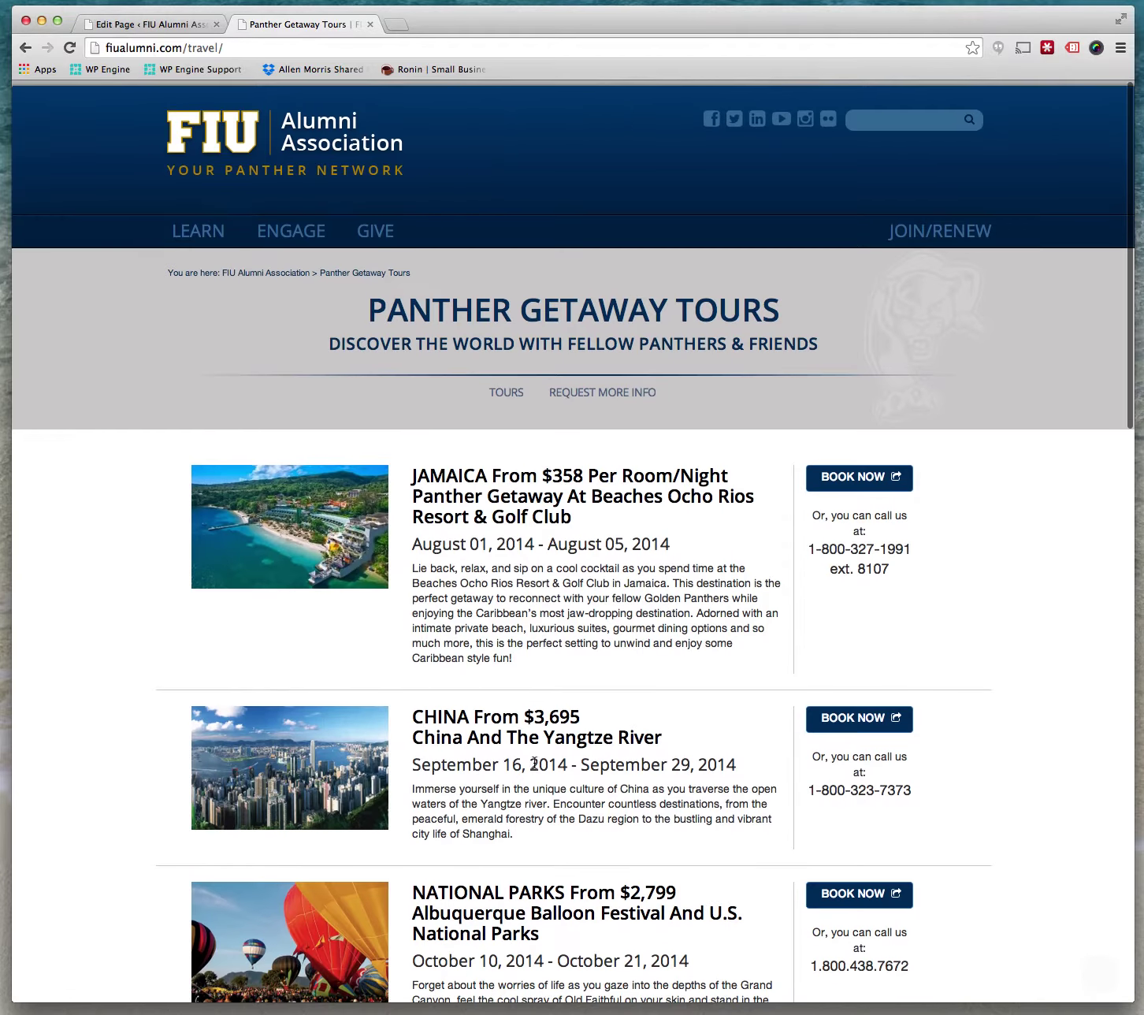
scroll(534, 767, "down", 20)
scroll(533, 767, "up", 10)
scroll(534, 768, "up", 15)
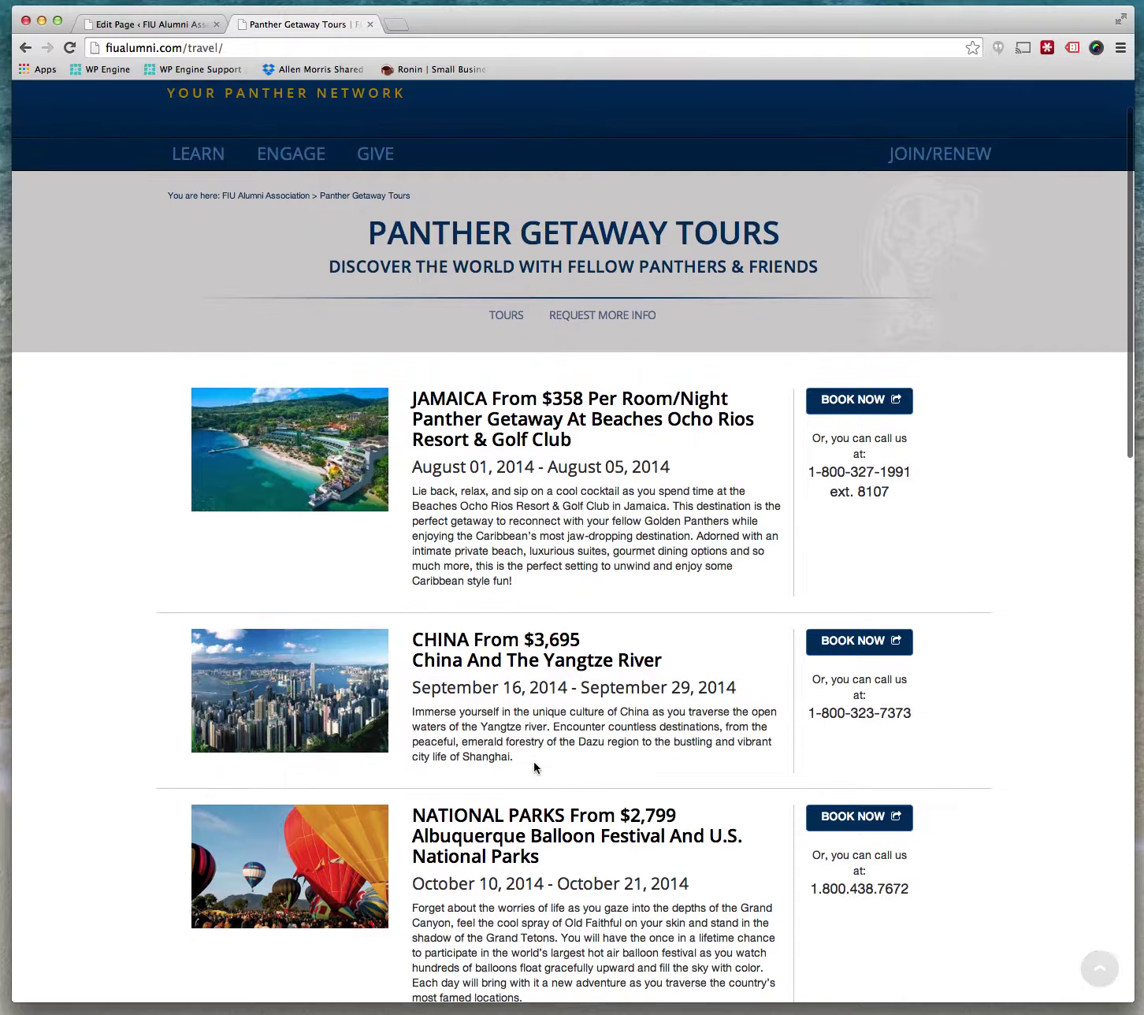
left_click(149, 26)
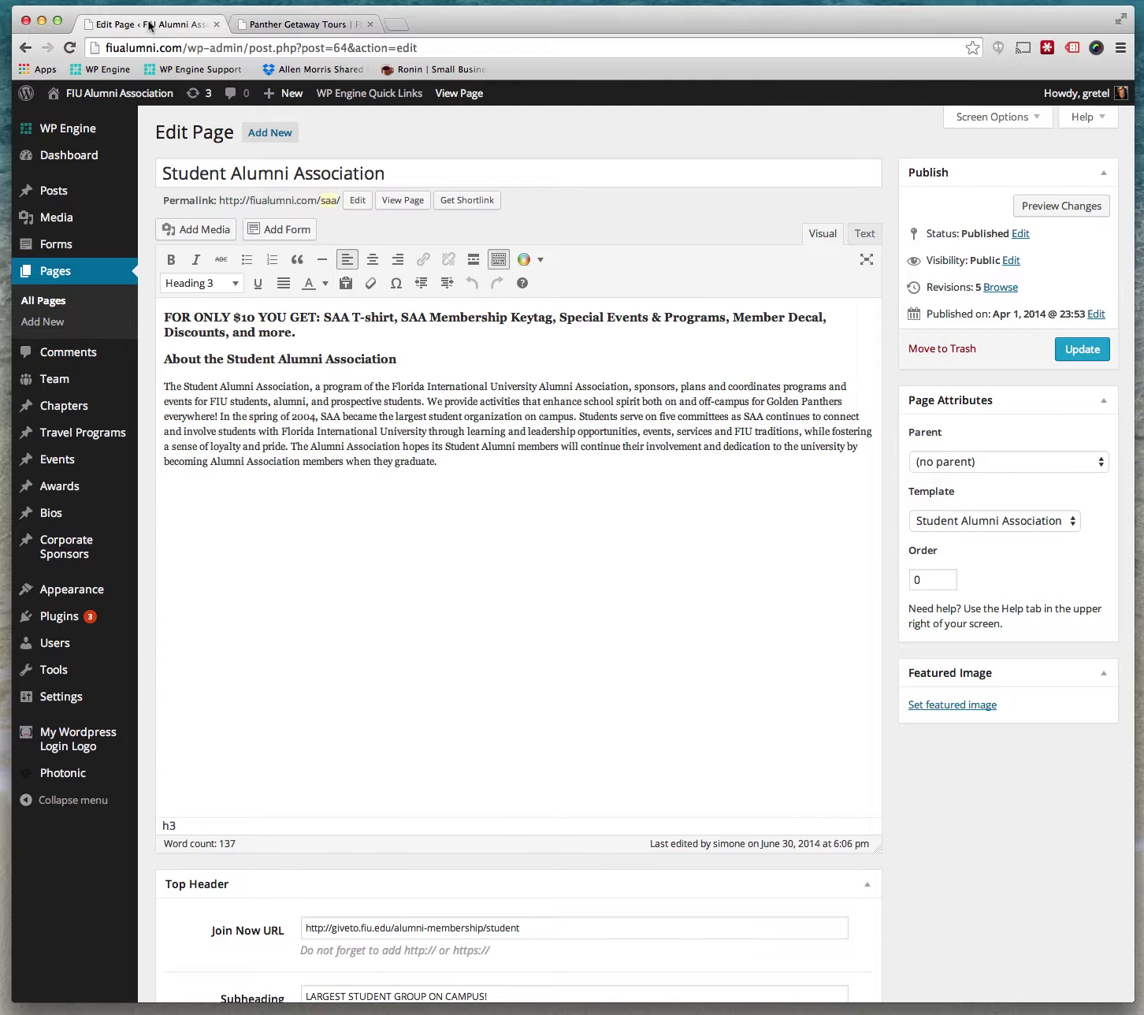
Open the JAMAICA travel program, review its Info fields, and keep its status as Bookable
left_click(89, 438)
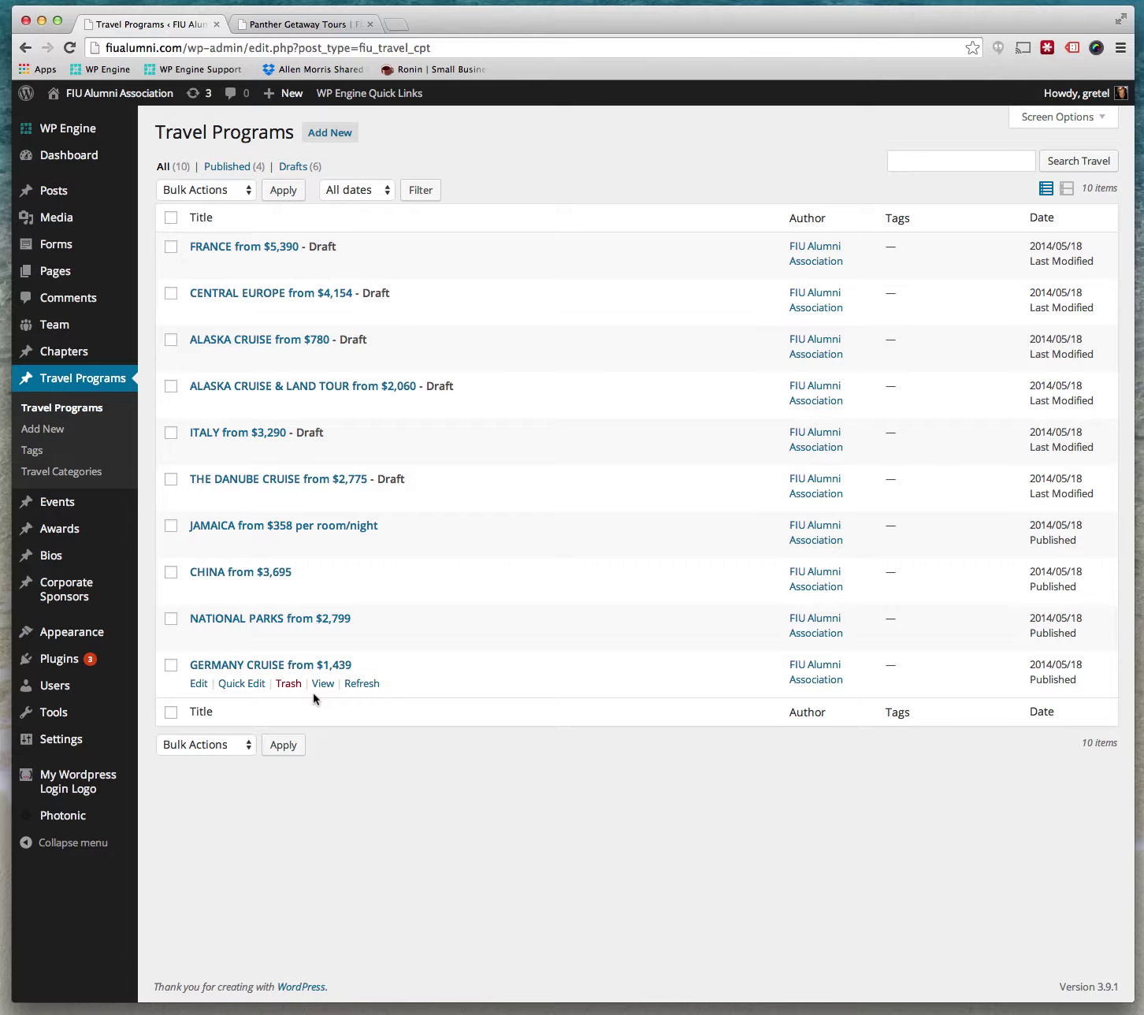
left_click(252, 527)
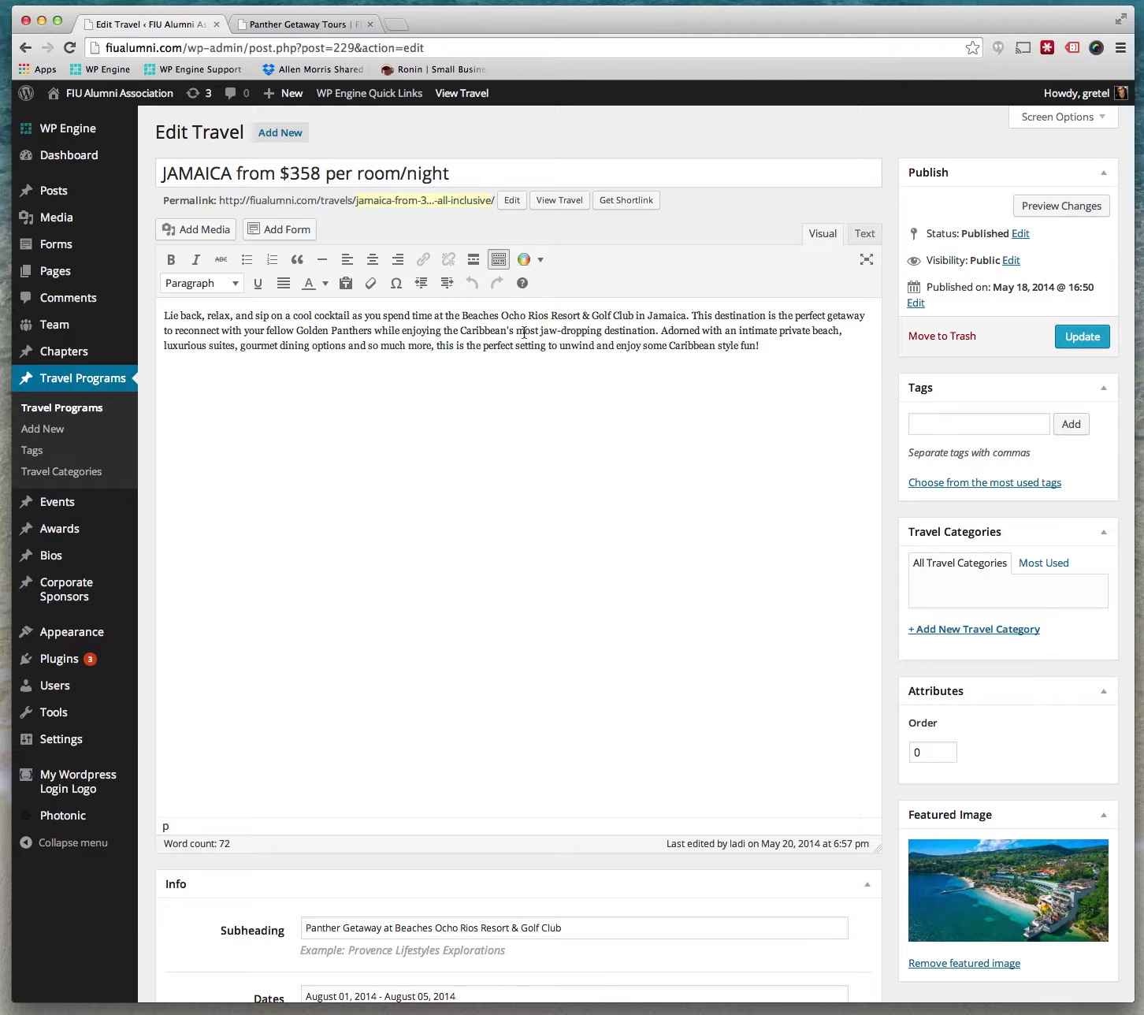
scroll(602, 689, "down", 5)
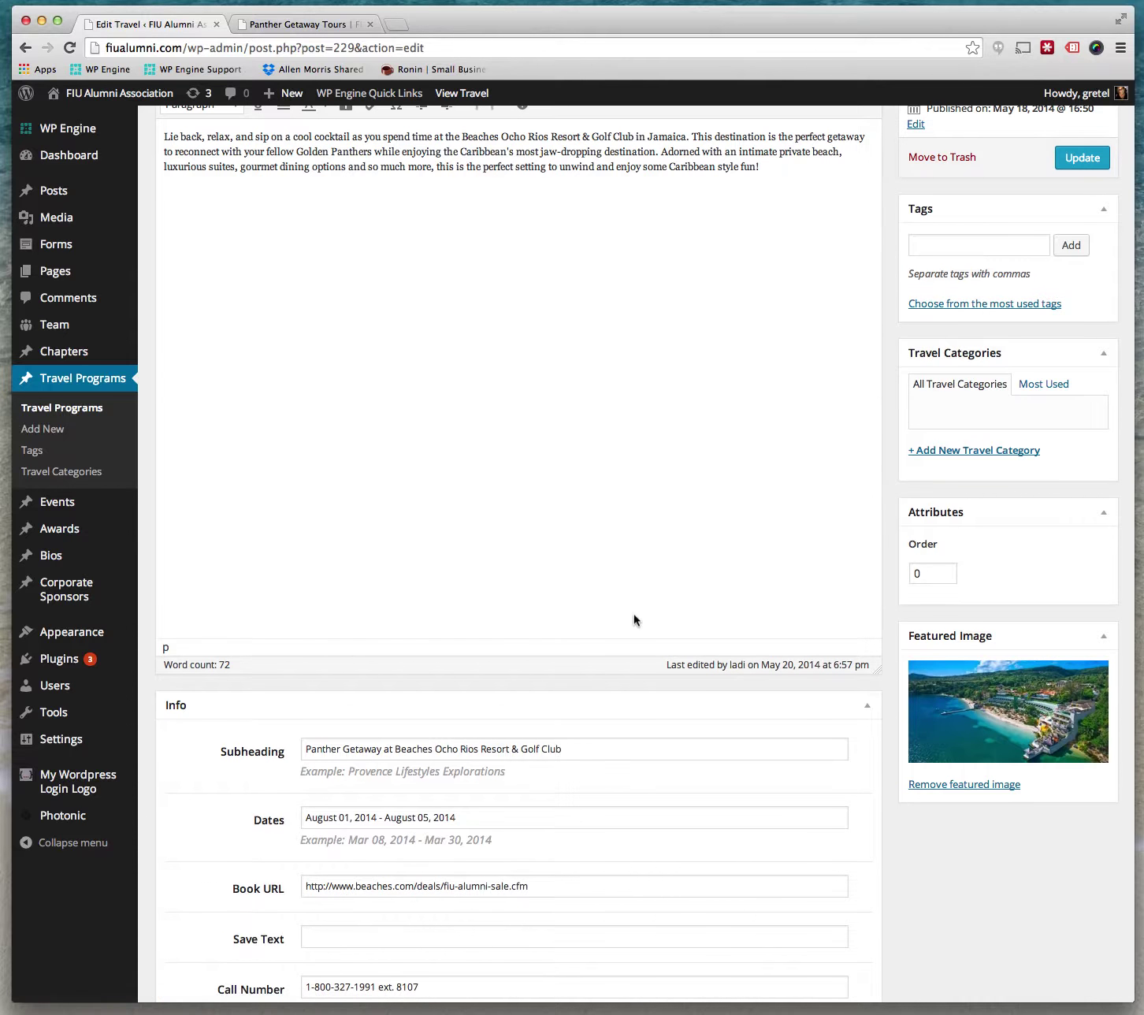
scroll(634, 618, "down", 5)
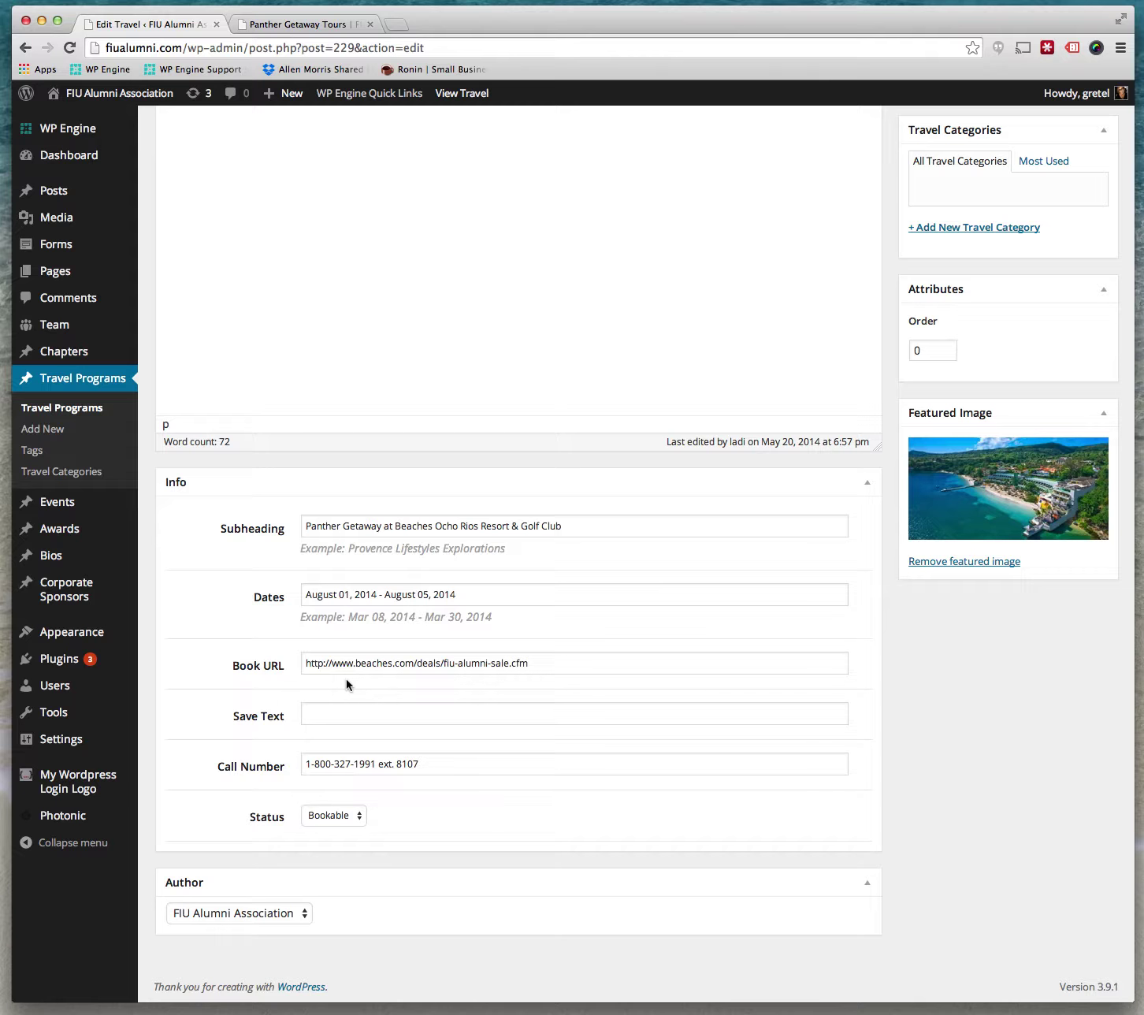
left_click(356, 819)
left_click(398, 813)
scroll(663, 744, "up", 10)
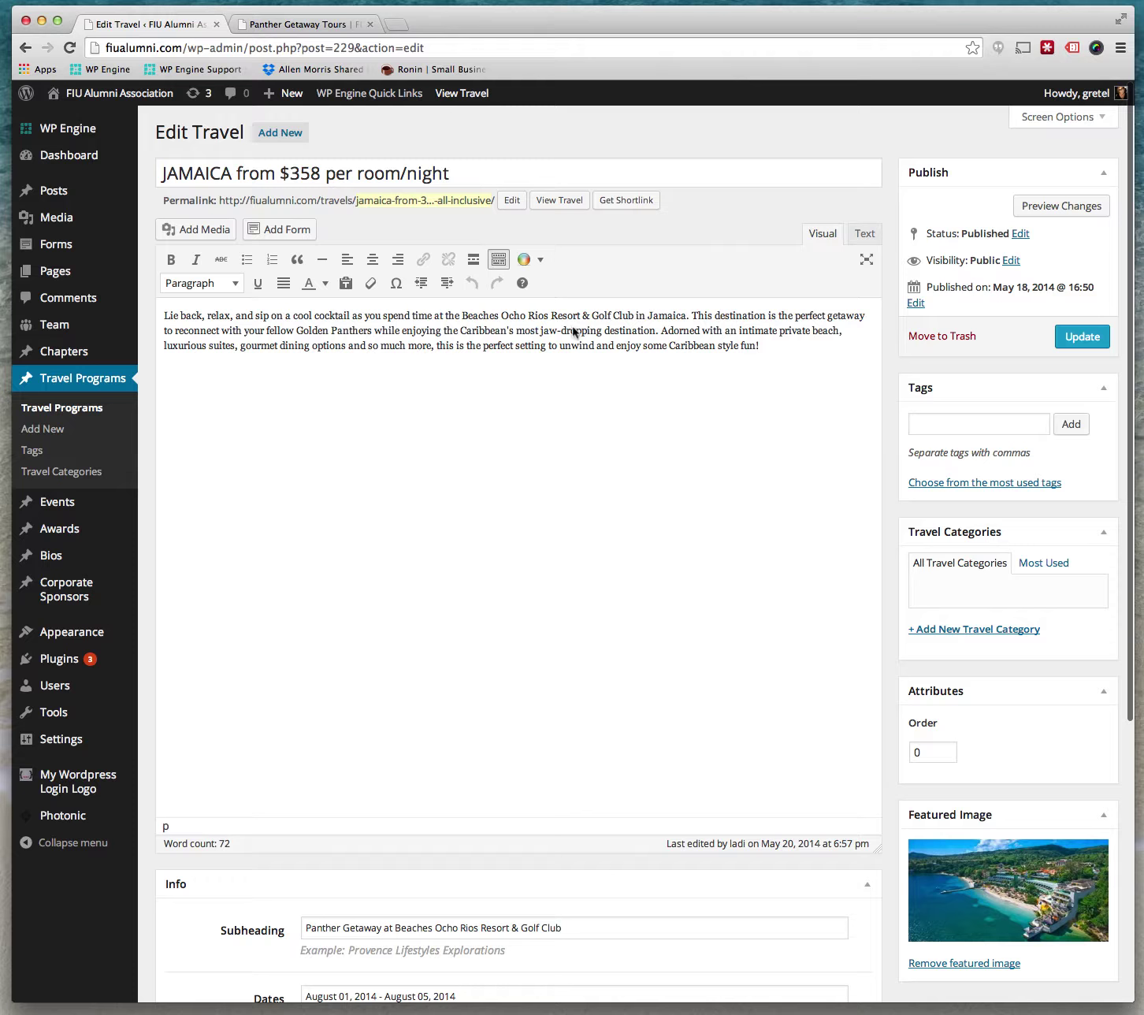
Start a new blank Travel program entry
left_click(289, 138)
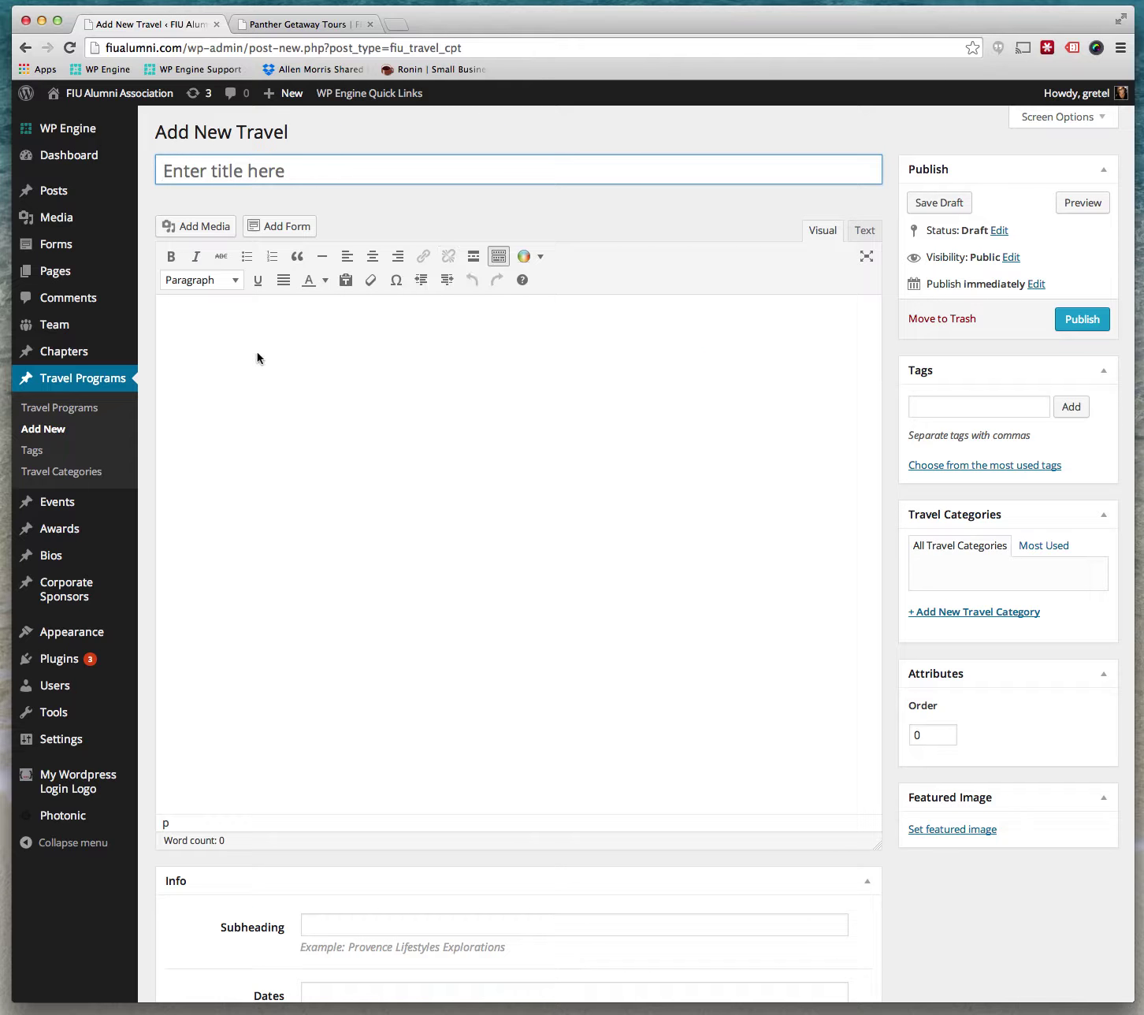
scroll(644, 699, "down", 5)
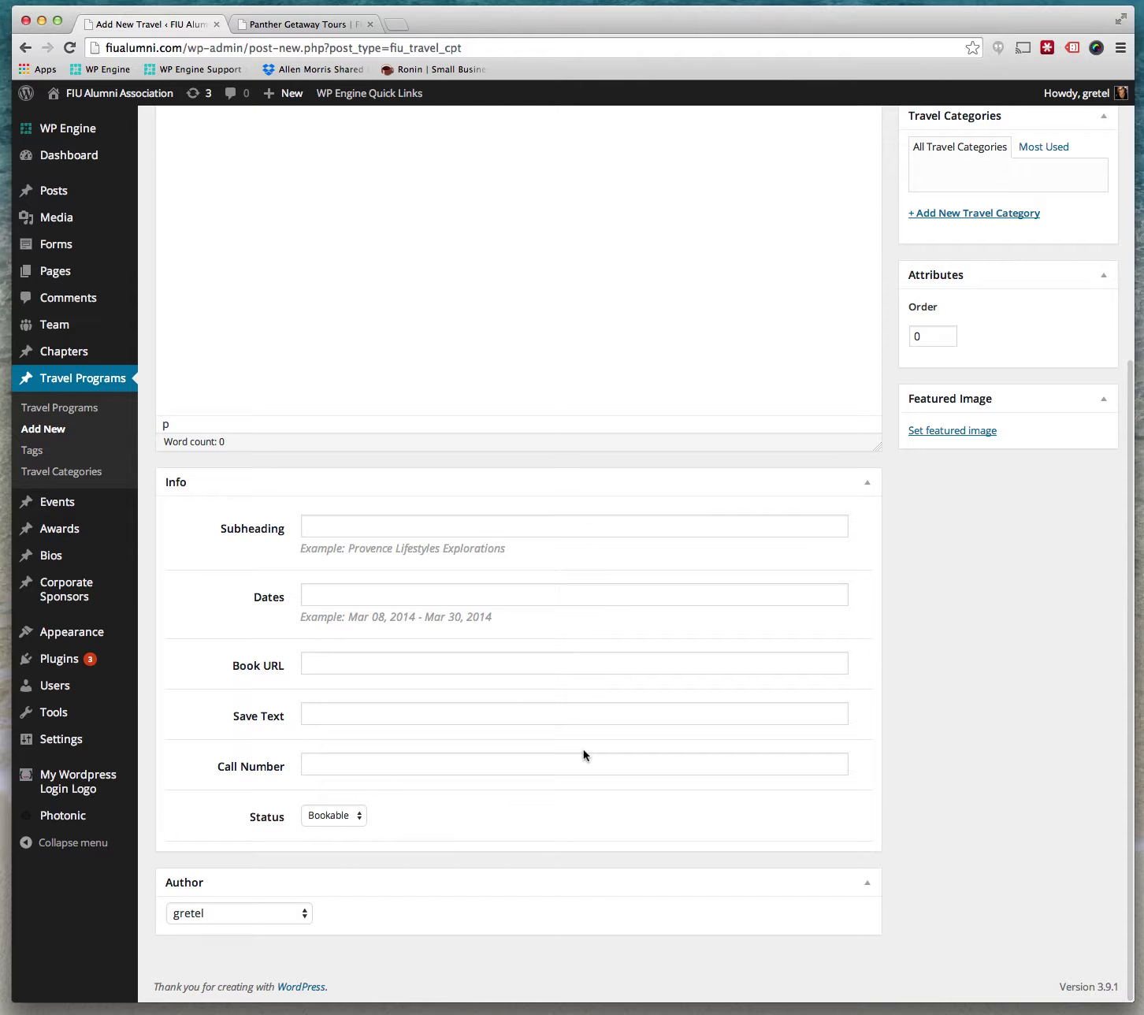
scroll(582, 748, "up", 5)
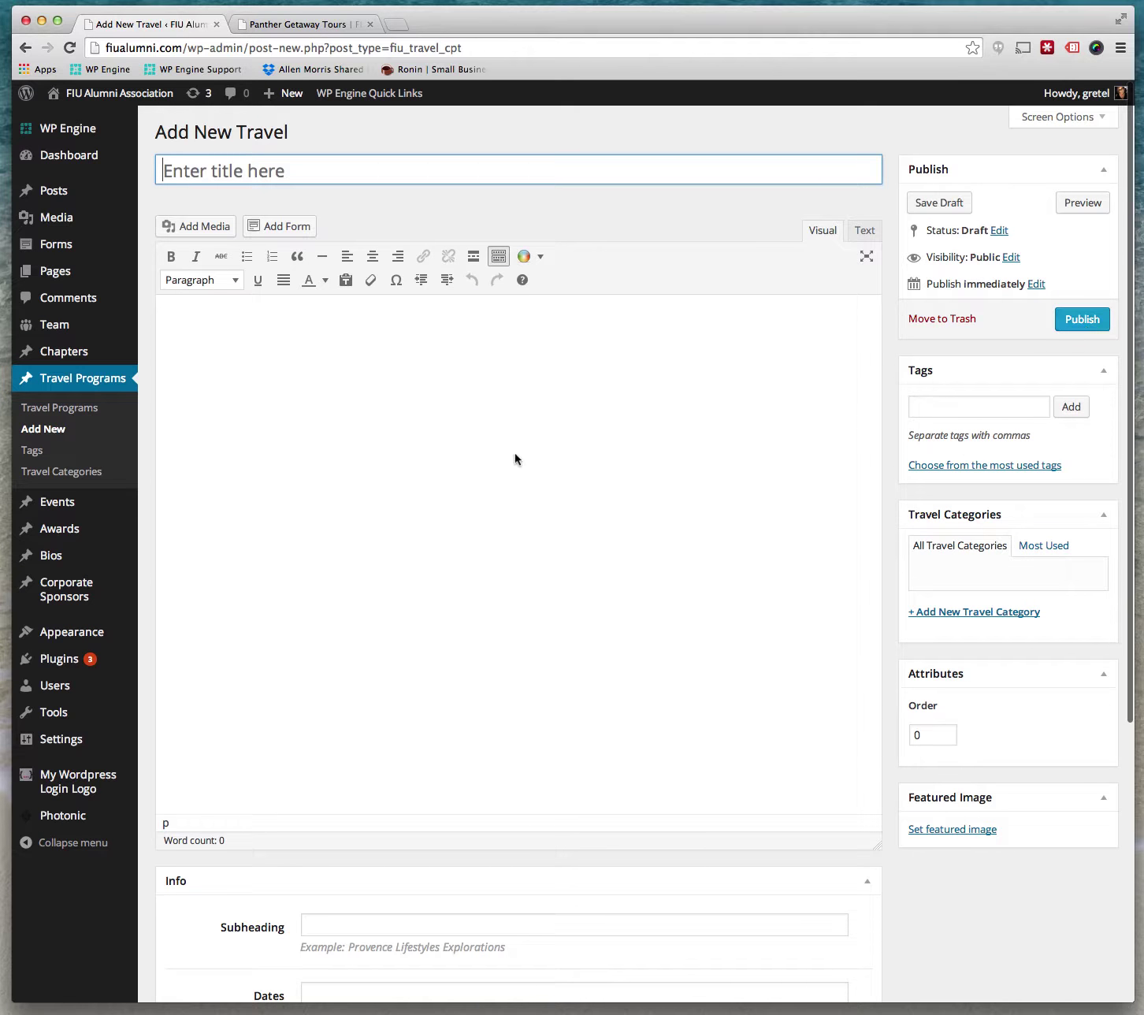
Browse the Panther Getaway Tours page again, then return to the new travel form
left_click(321, 25)
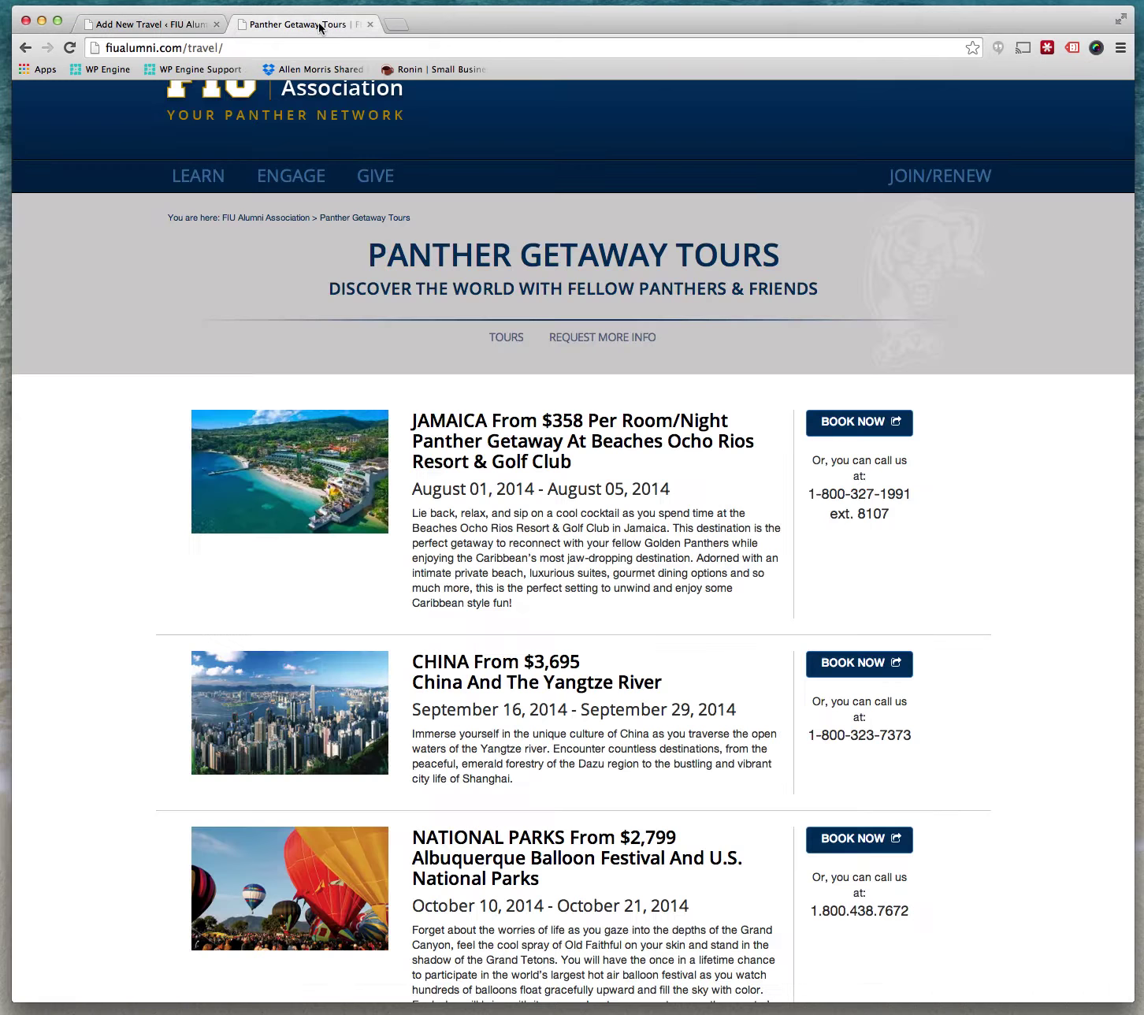
scroll(566, 587, "down", 6)
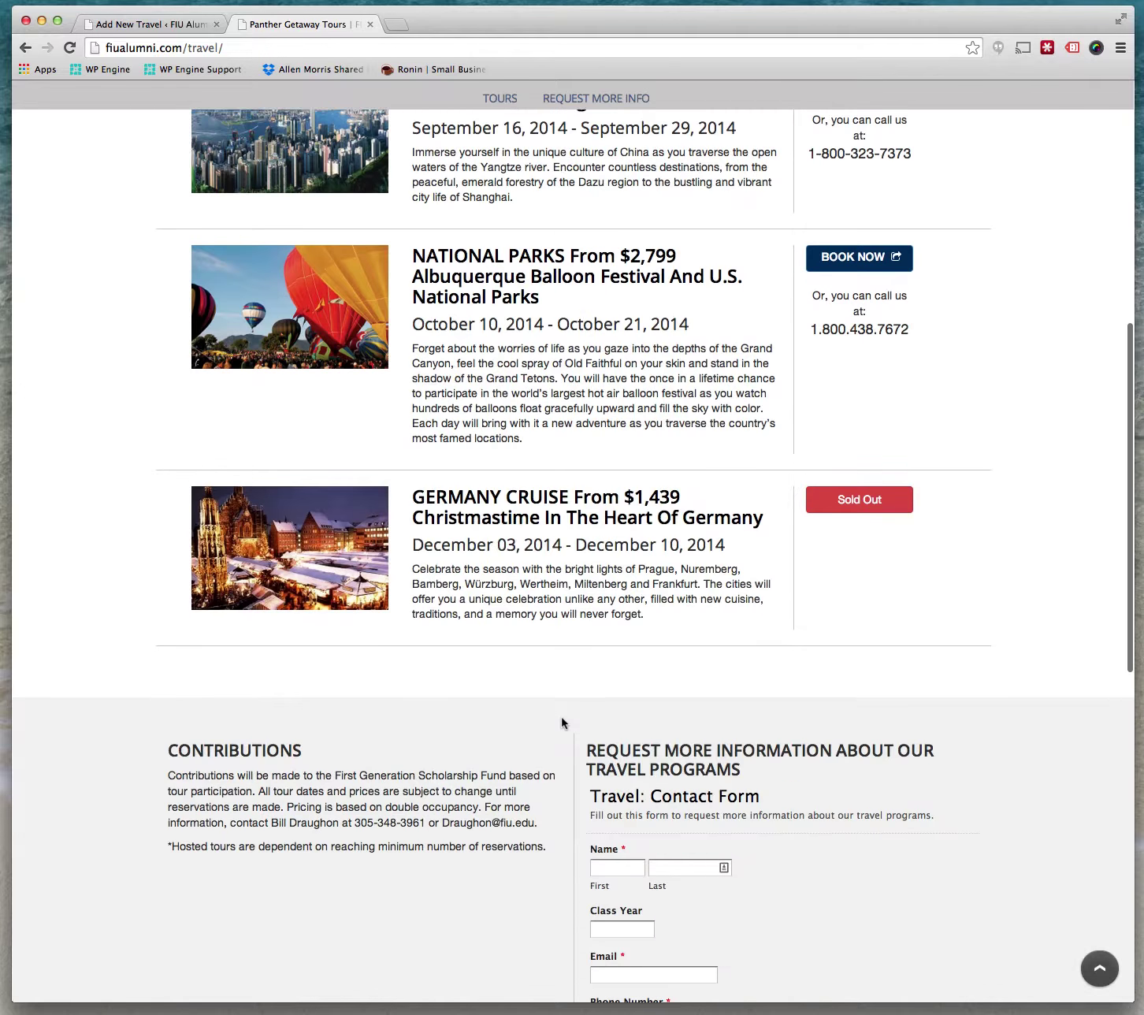
scroll(562, 716, "up", 7)
scroll(596, 664, "down", 12)
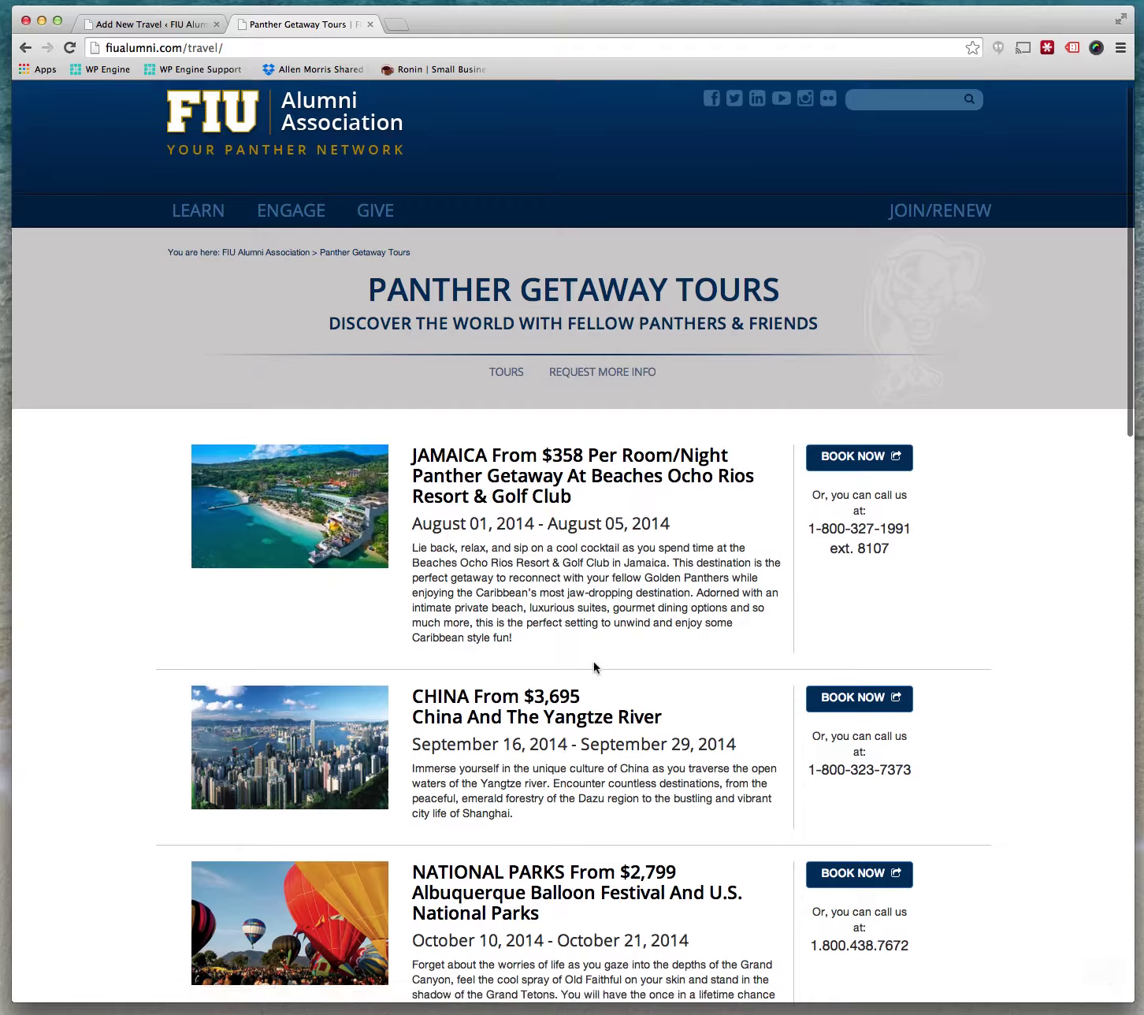
scroll(595, 666, "down", 2)
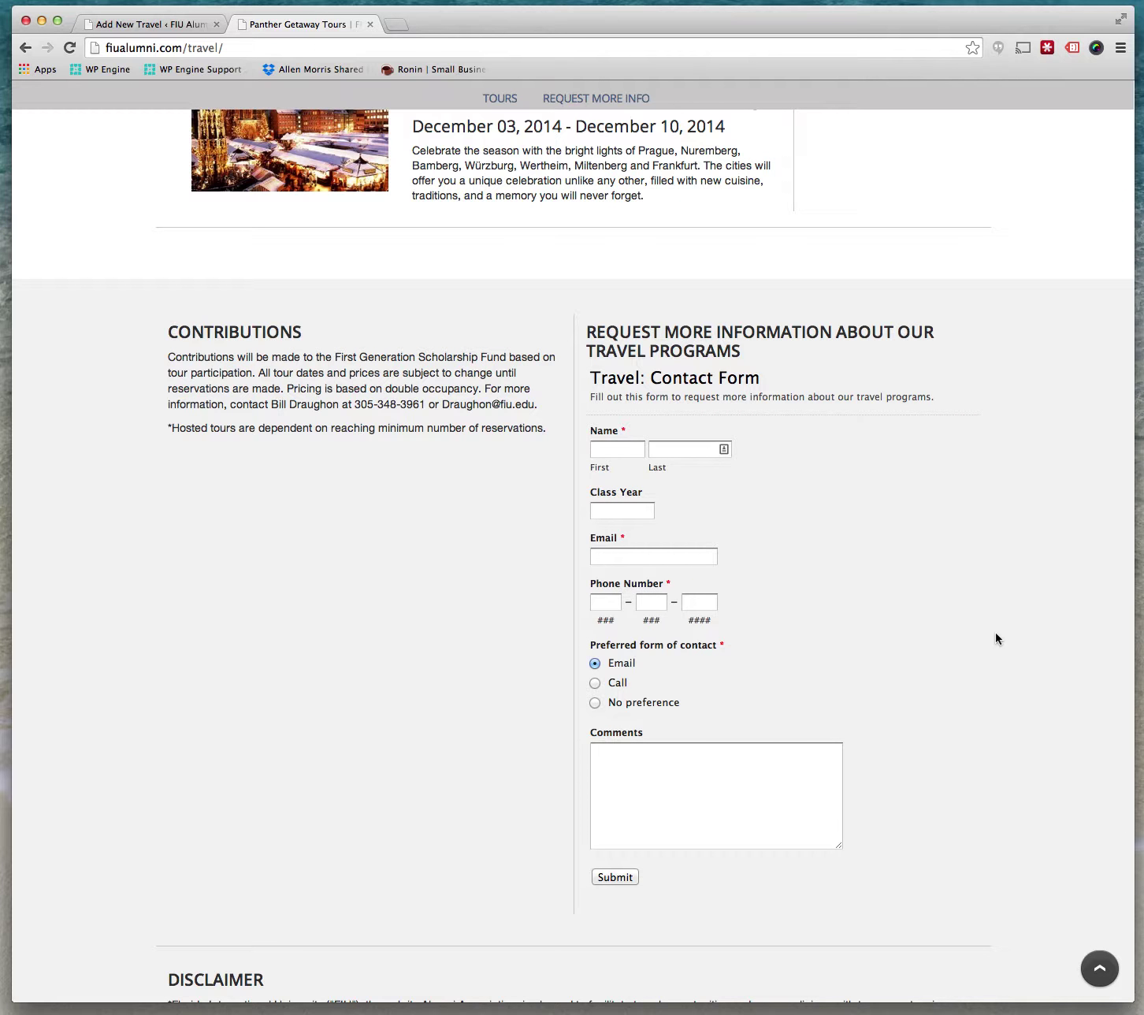
scroll(995, 638, "up", 14)
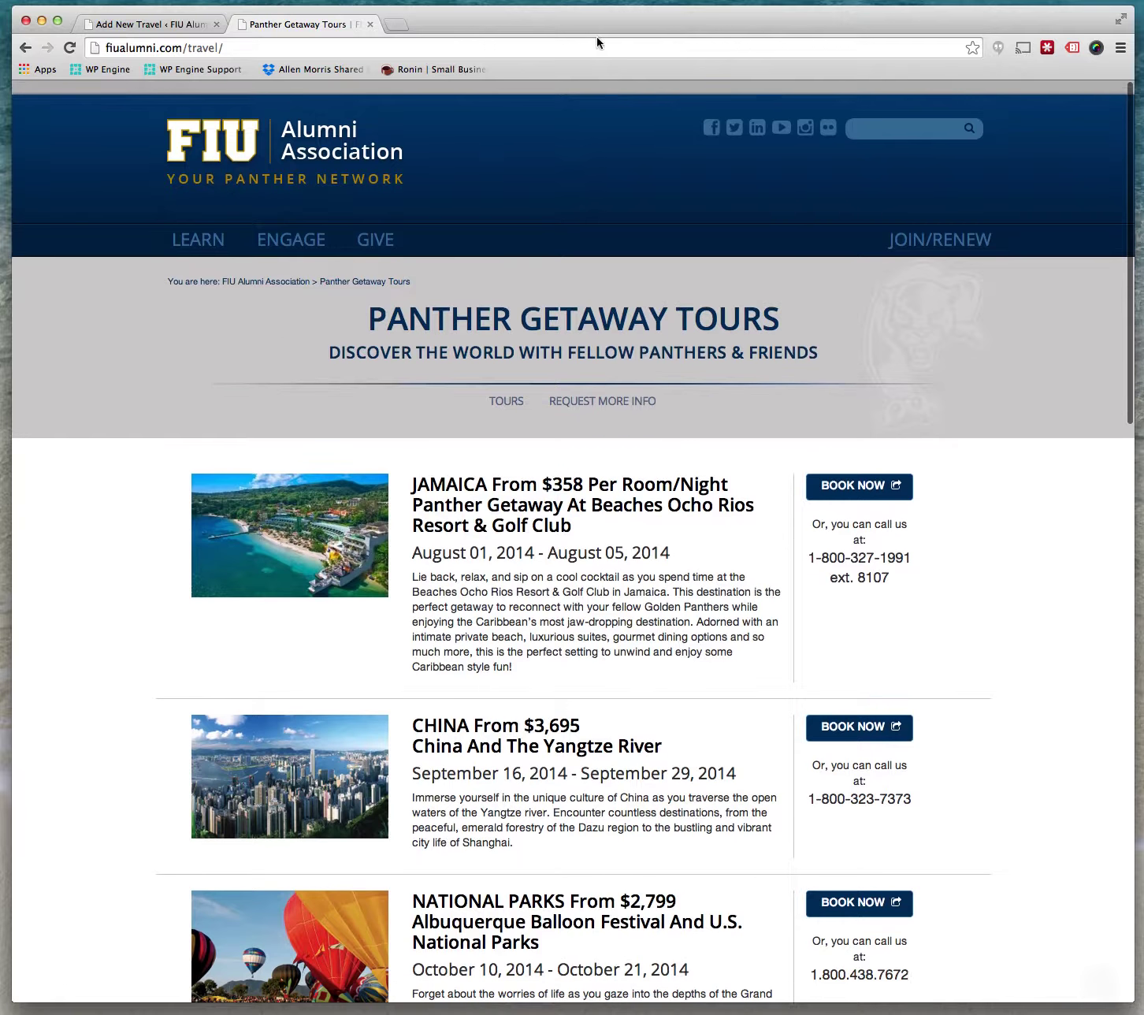
left_click(162, 25)
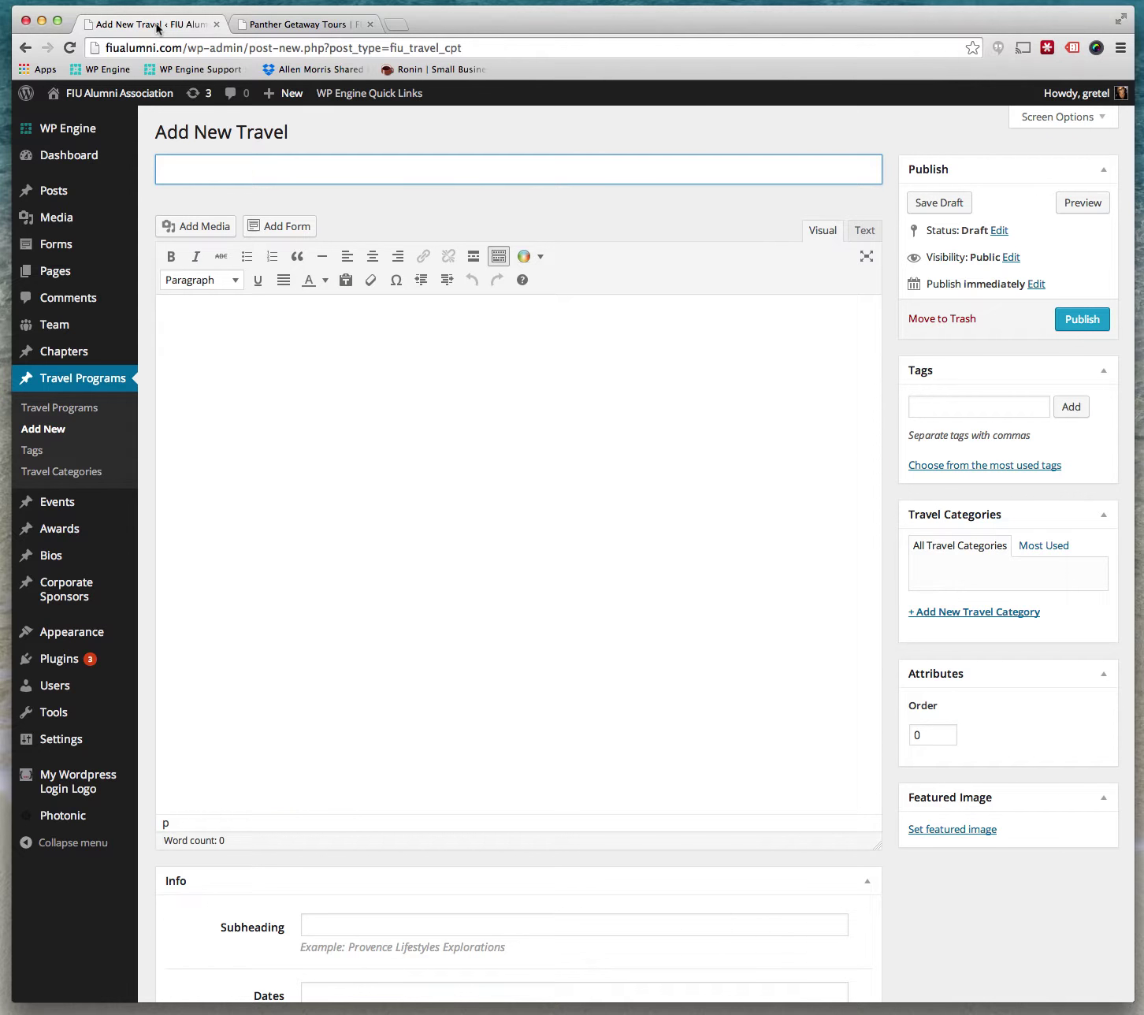
Browse the public Chapters page under ENGAGE, then return to the Add New Travel editor
left_click(306, 26)
mouse_move(297, 230)
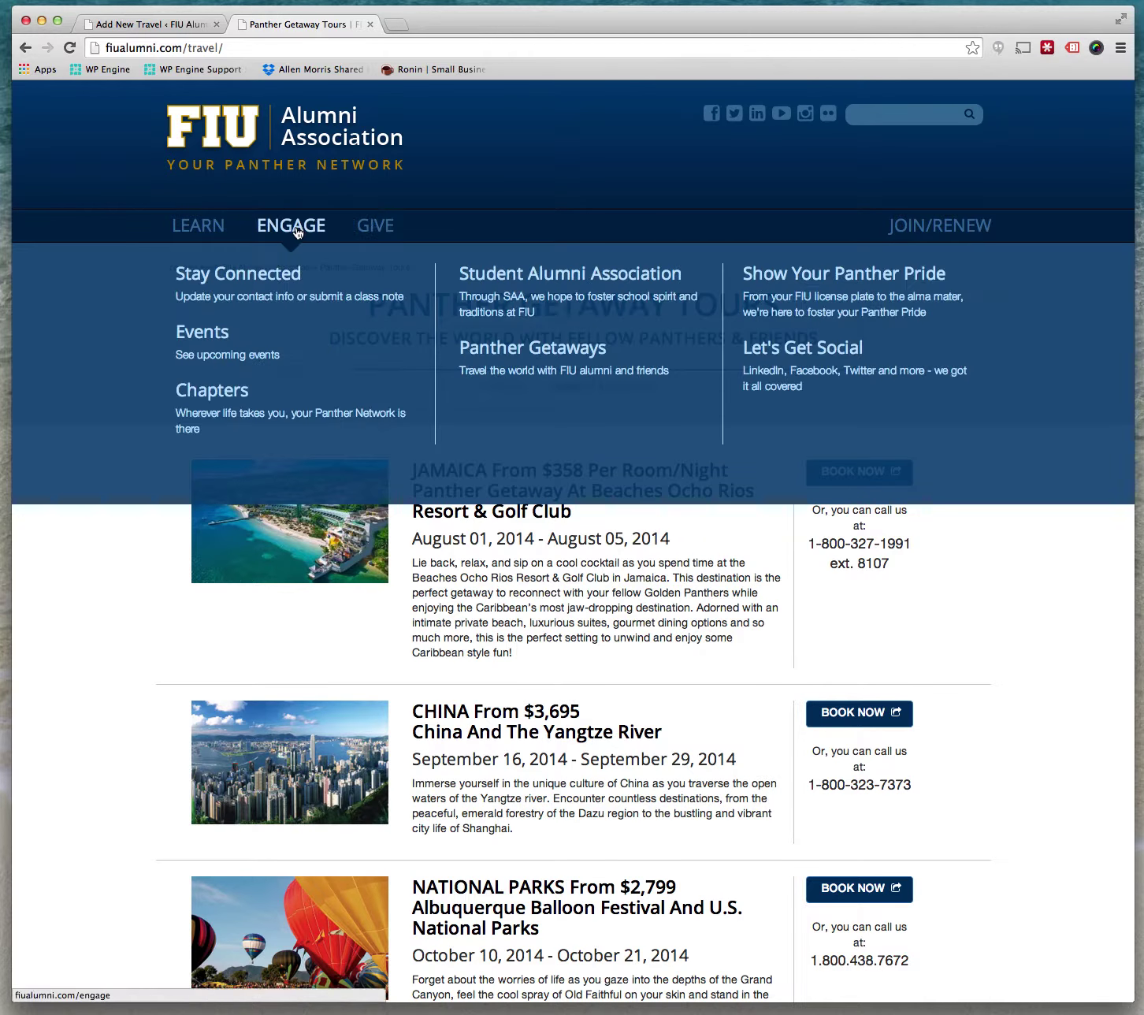
left_click(224, 398)
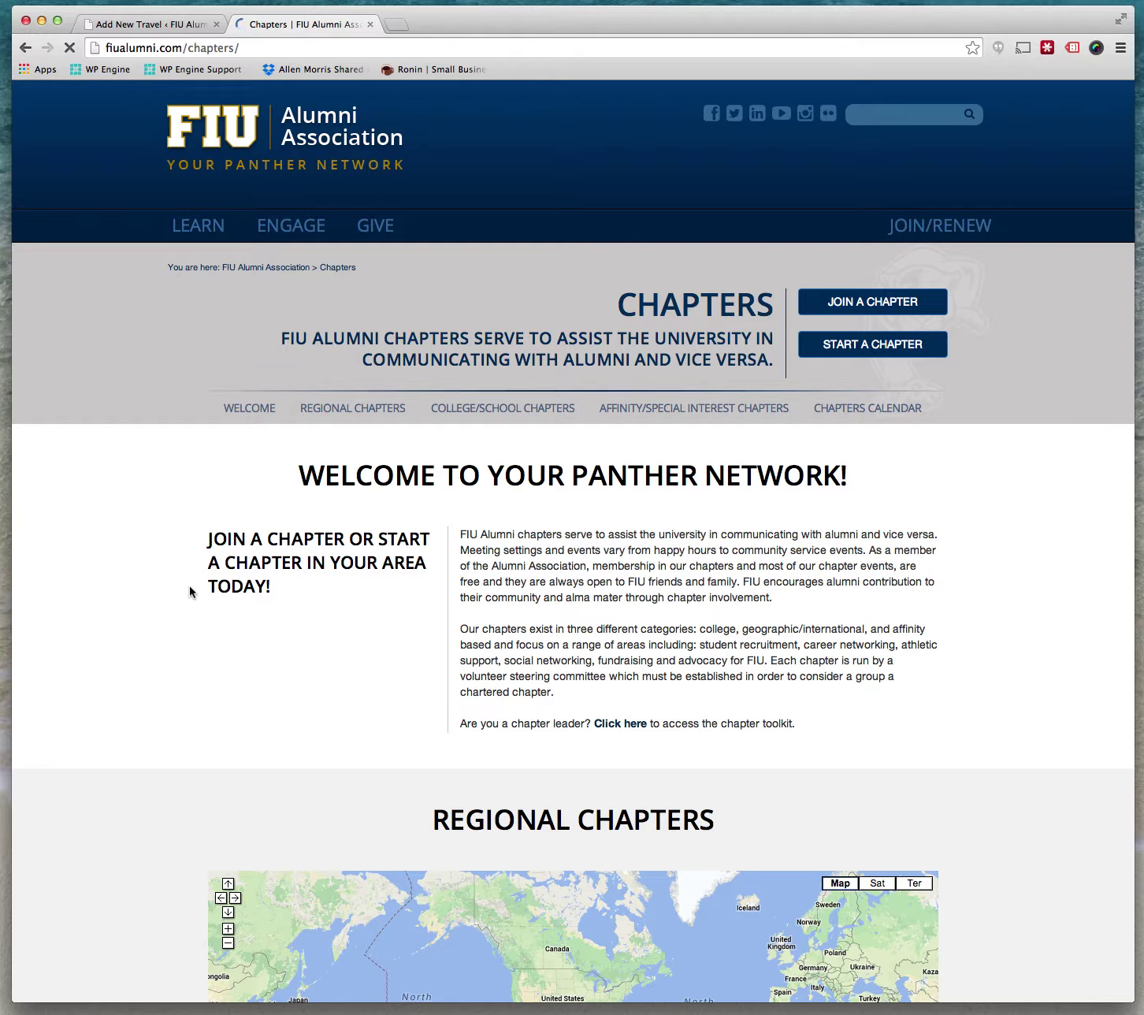
scroll(553, 625, "down", 15)
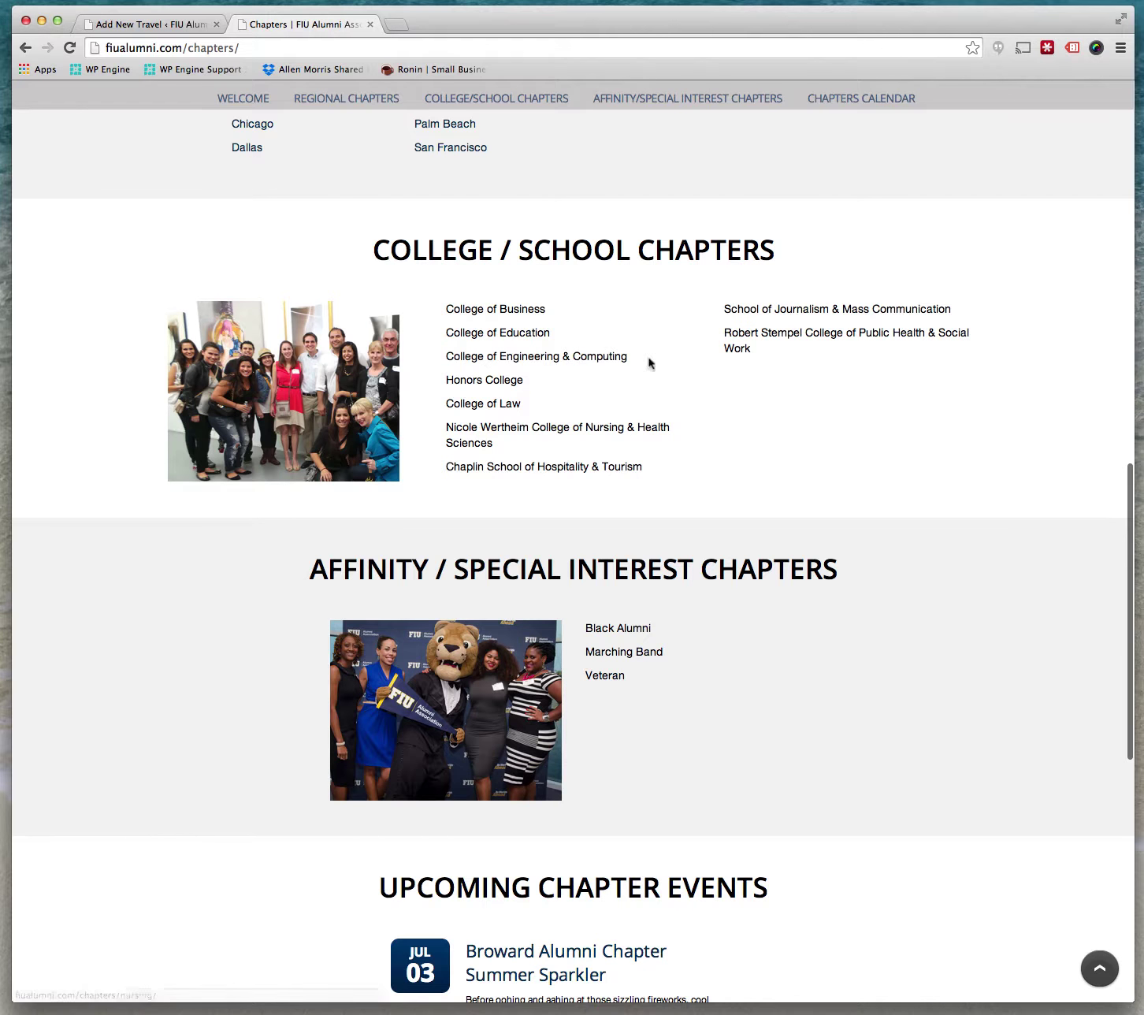
scroll(888, 543, "down", 3)
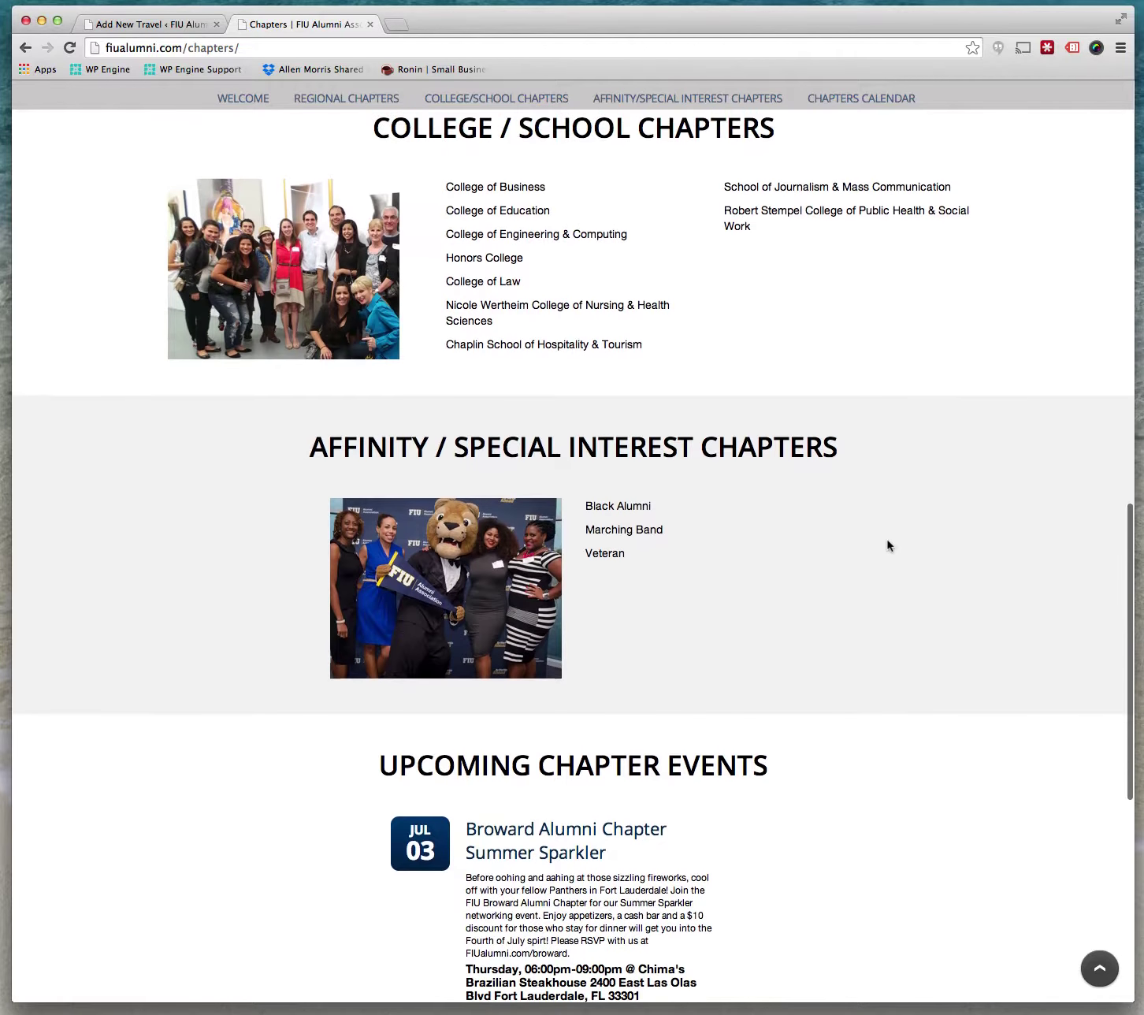
scroll(888, 544, "up", 15)
left_click(142, 25)
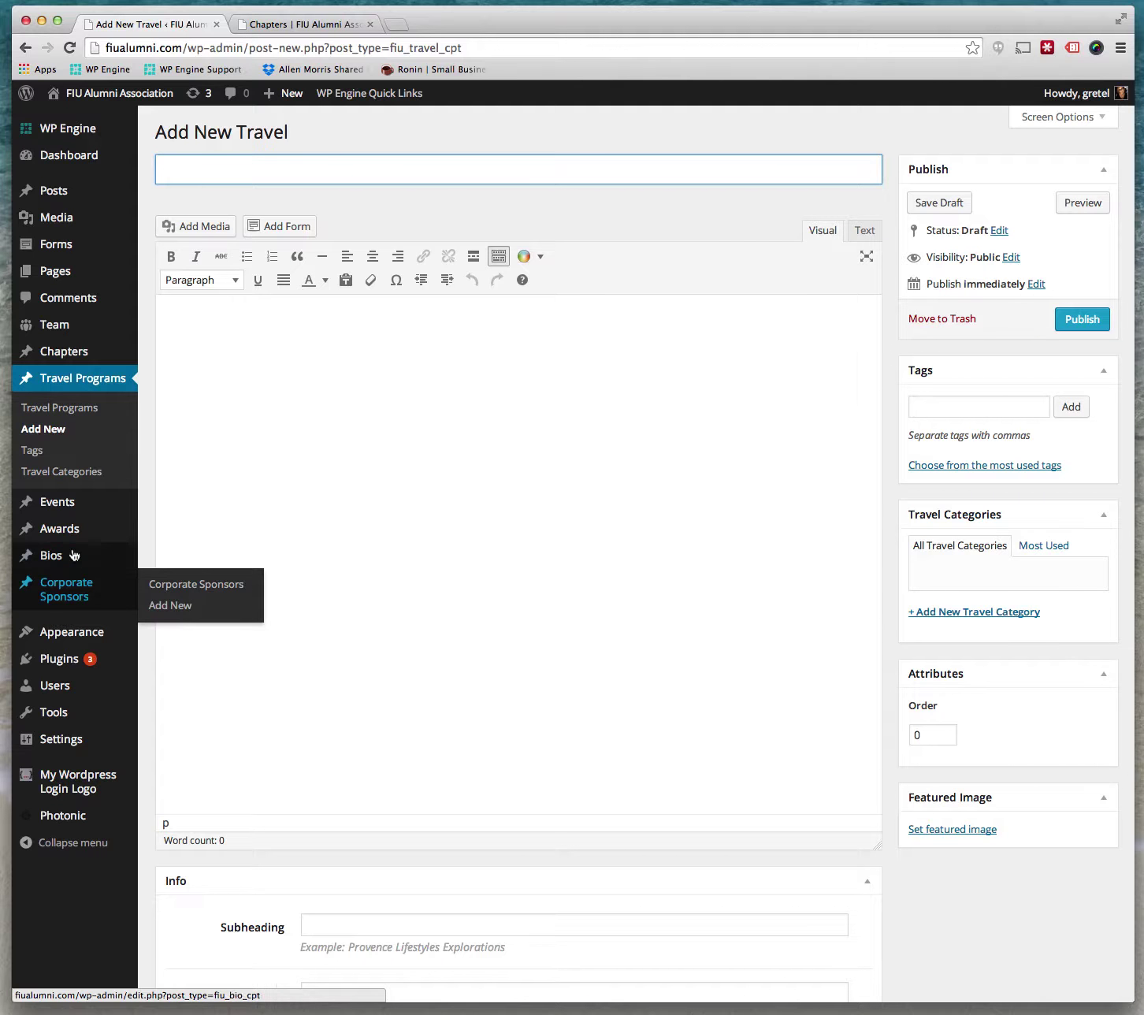
Open the Arizona chapter and review its Regional category, contact, social links, event feed and Post Cat ID 28
left_click(64, 357)
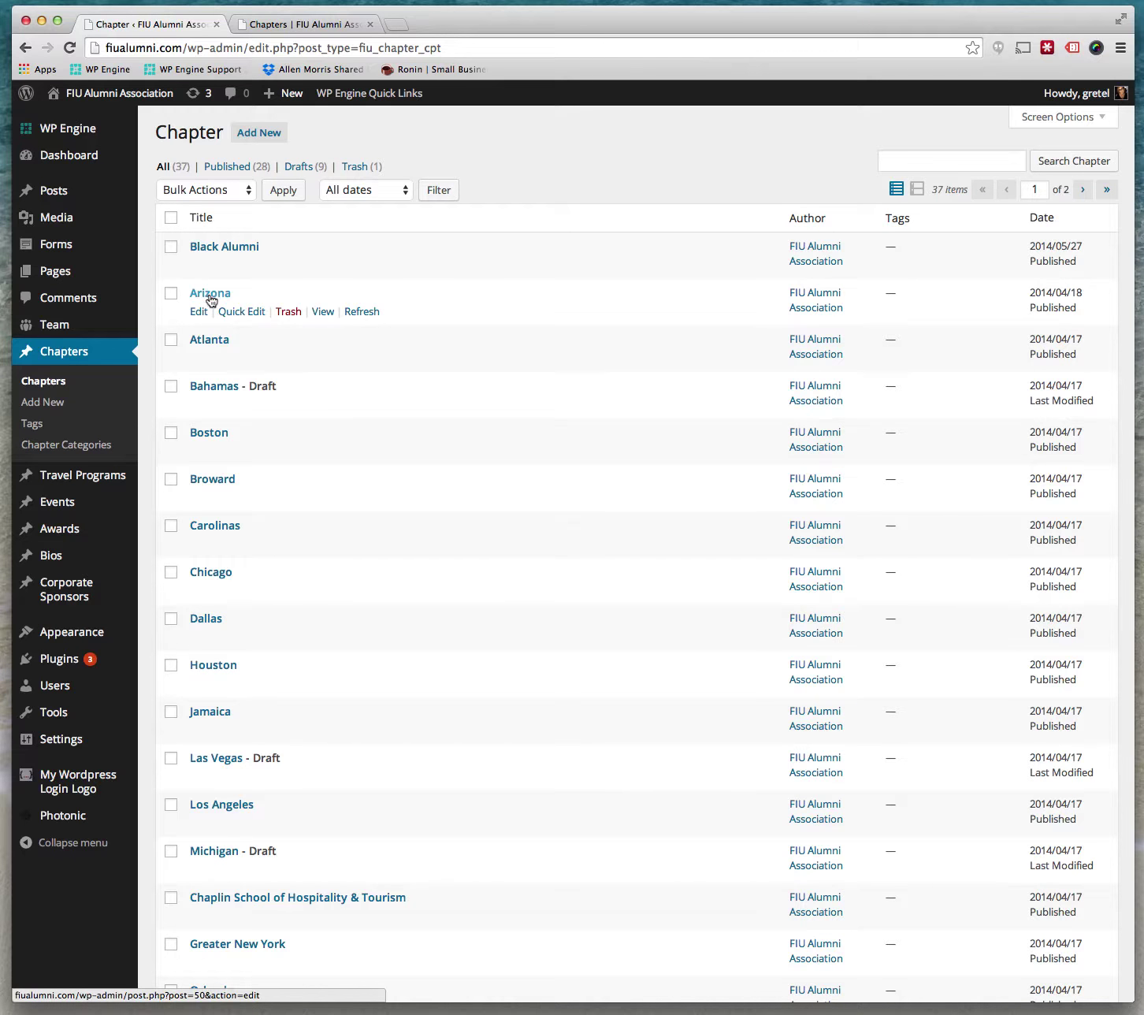
left_click(211, 297)
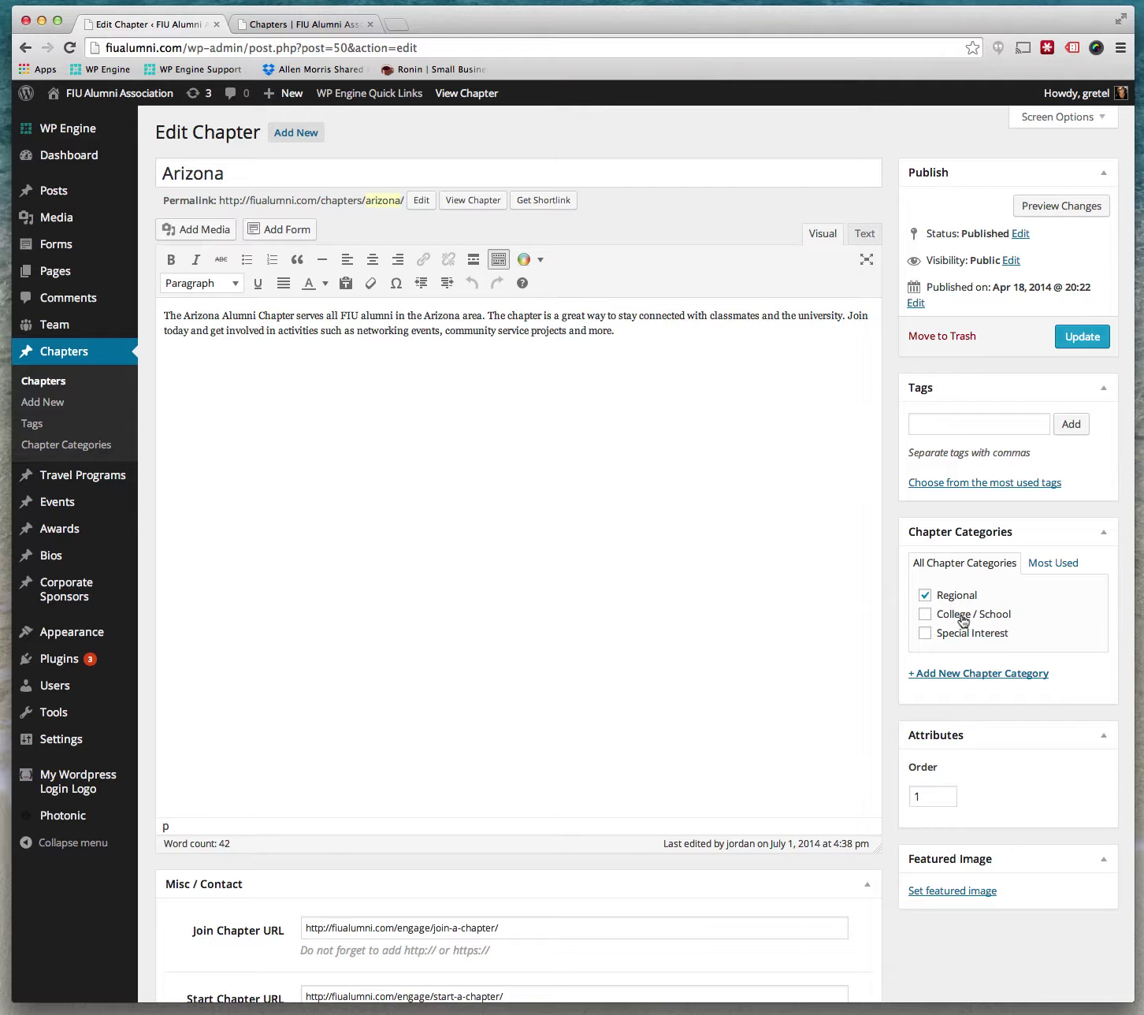
scroll(732, 618, "down", 5)
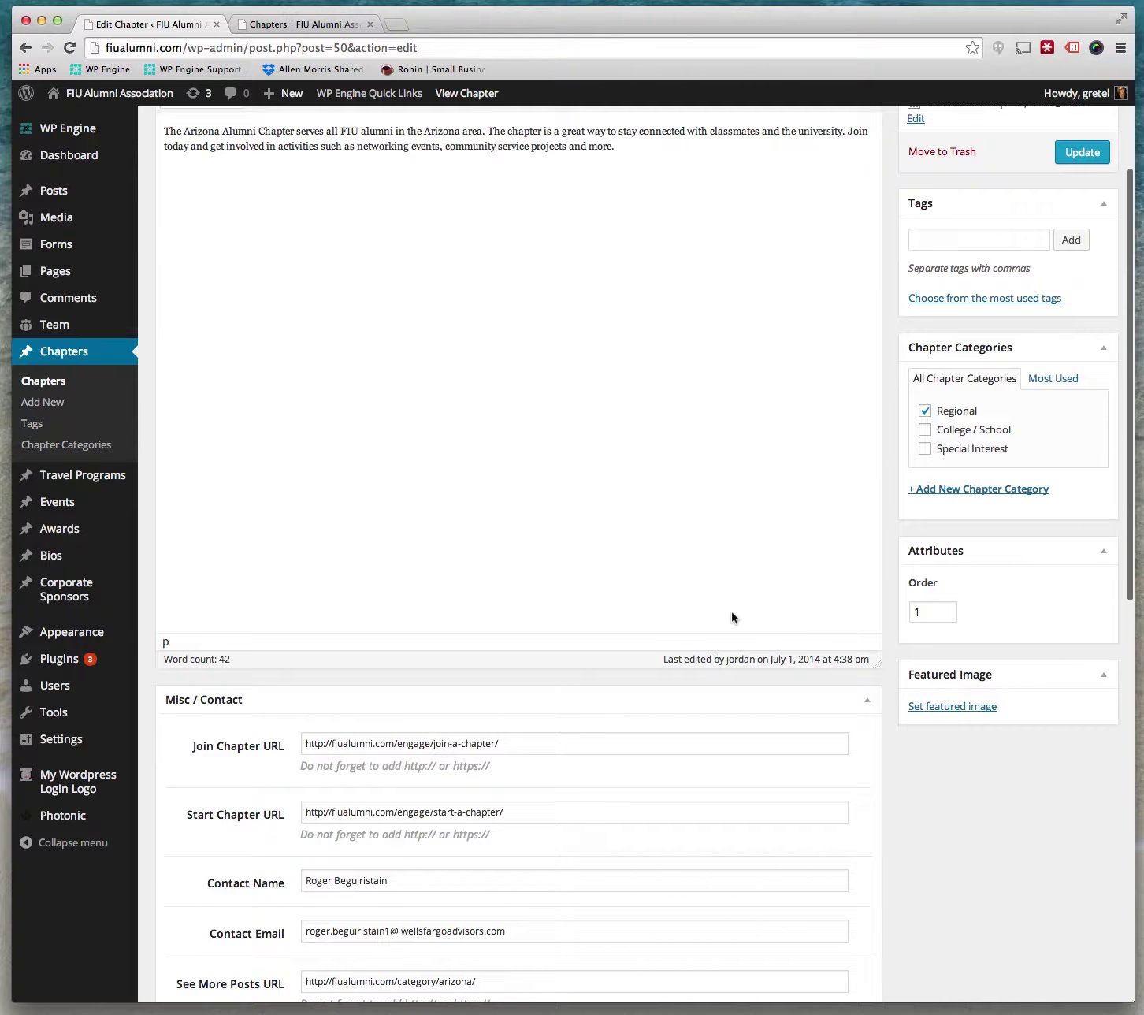
scroll(732, 618, "down", 1)
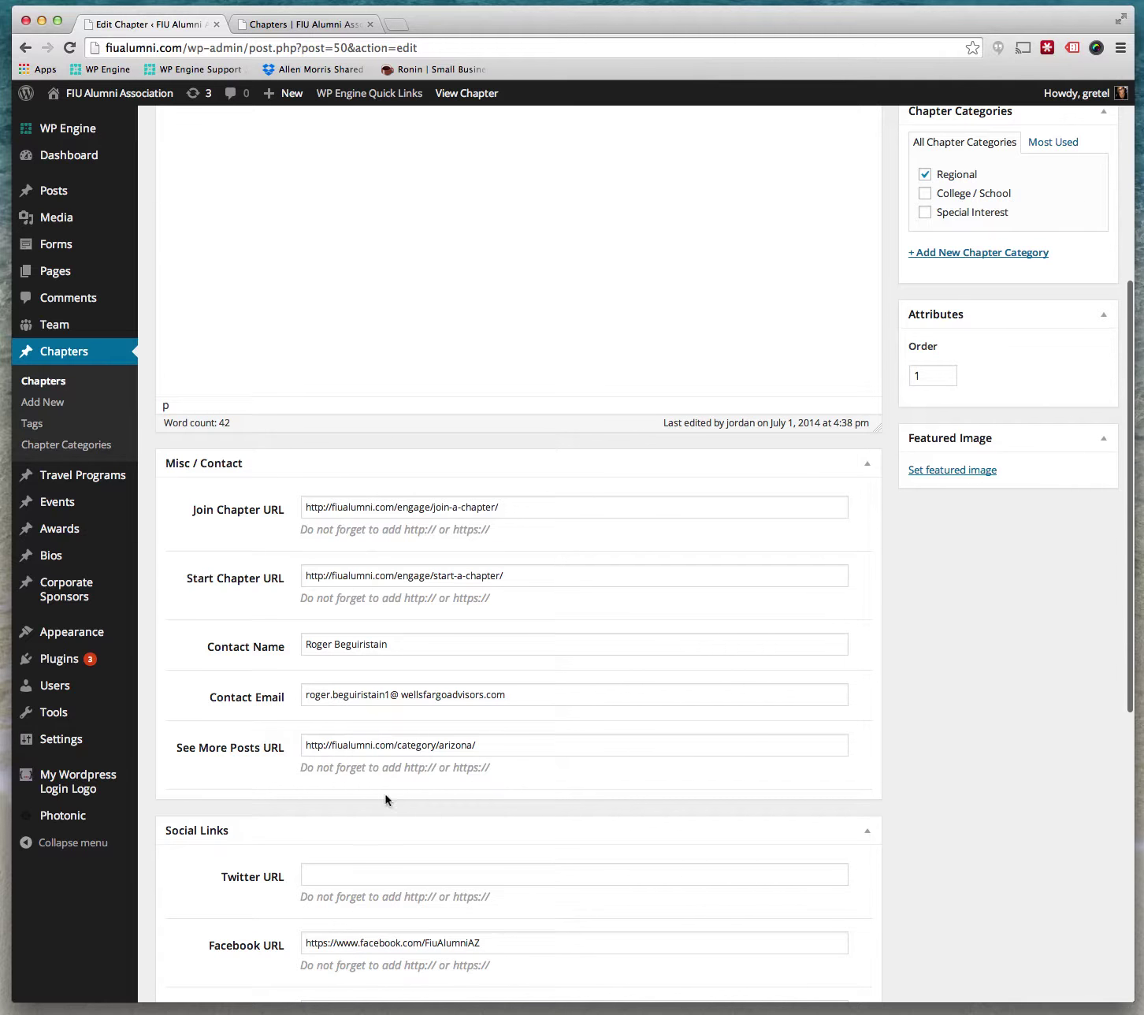
scroll(613, 671, "down", 7)
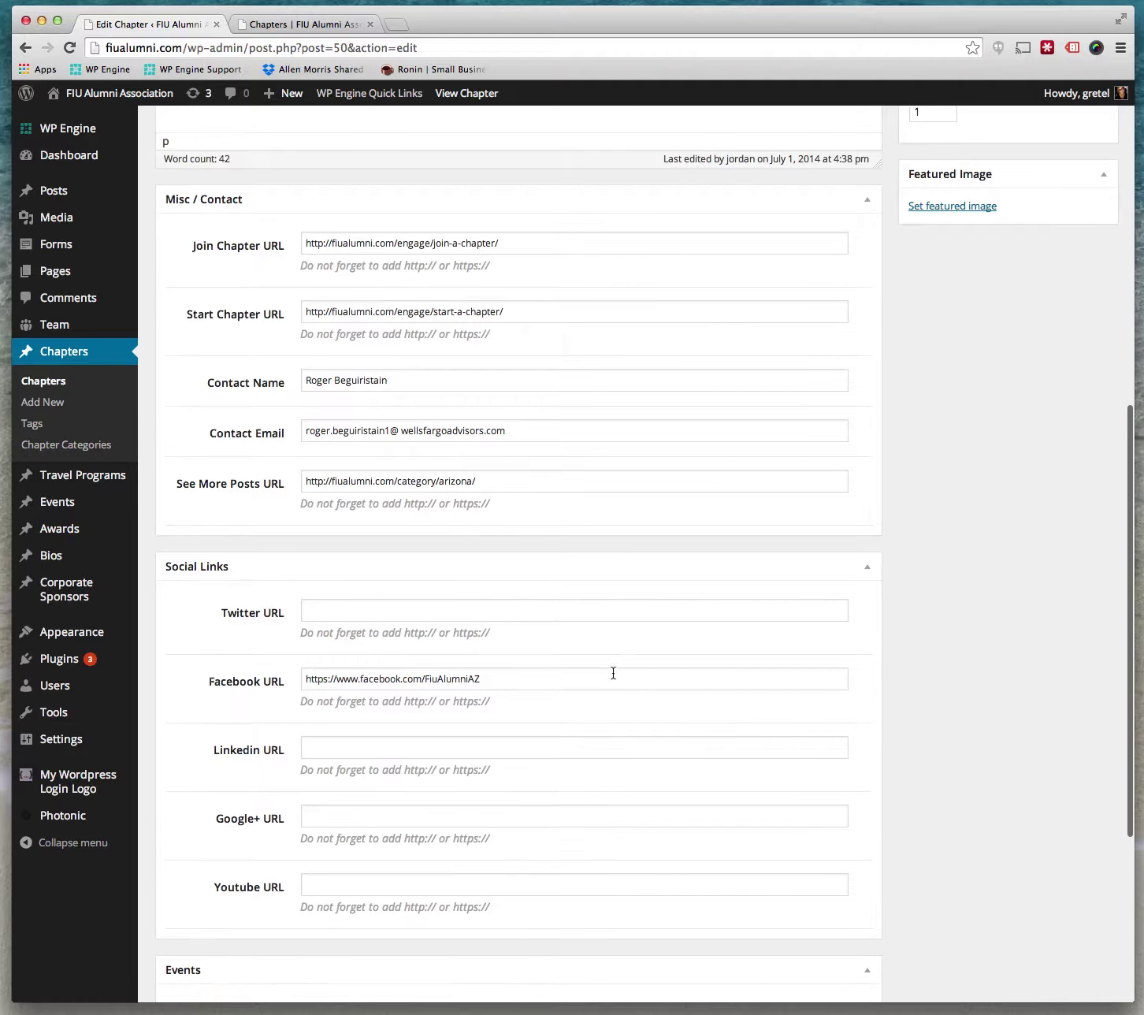
scroll(613, 672, "down", 3)
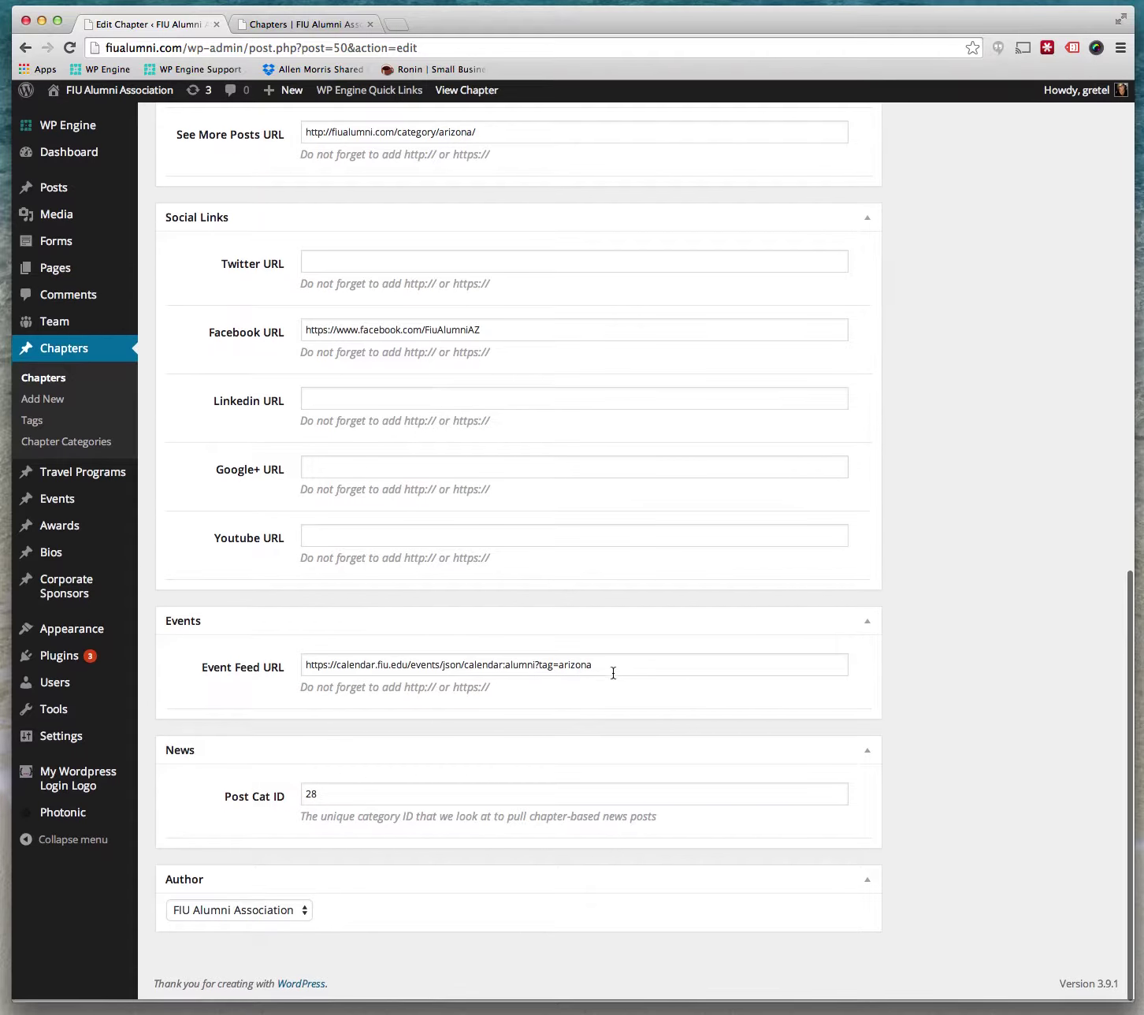
scroll(614, 672, "up", 15)
scroll(613, 677, "down", 3)
scroll(612, 678, "up", 3)
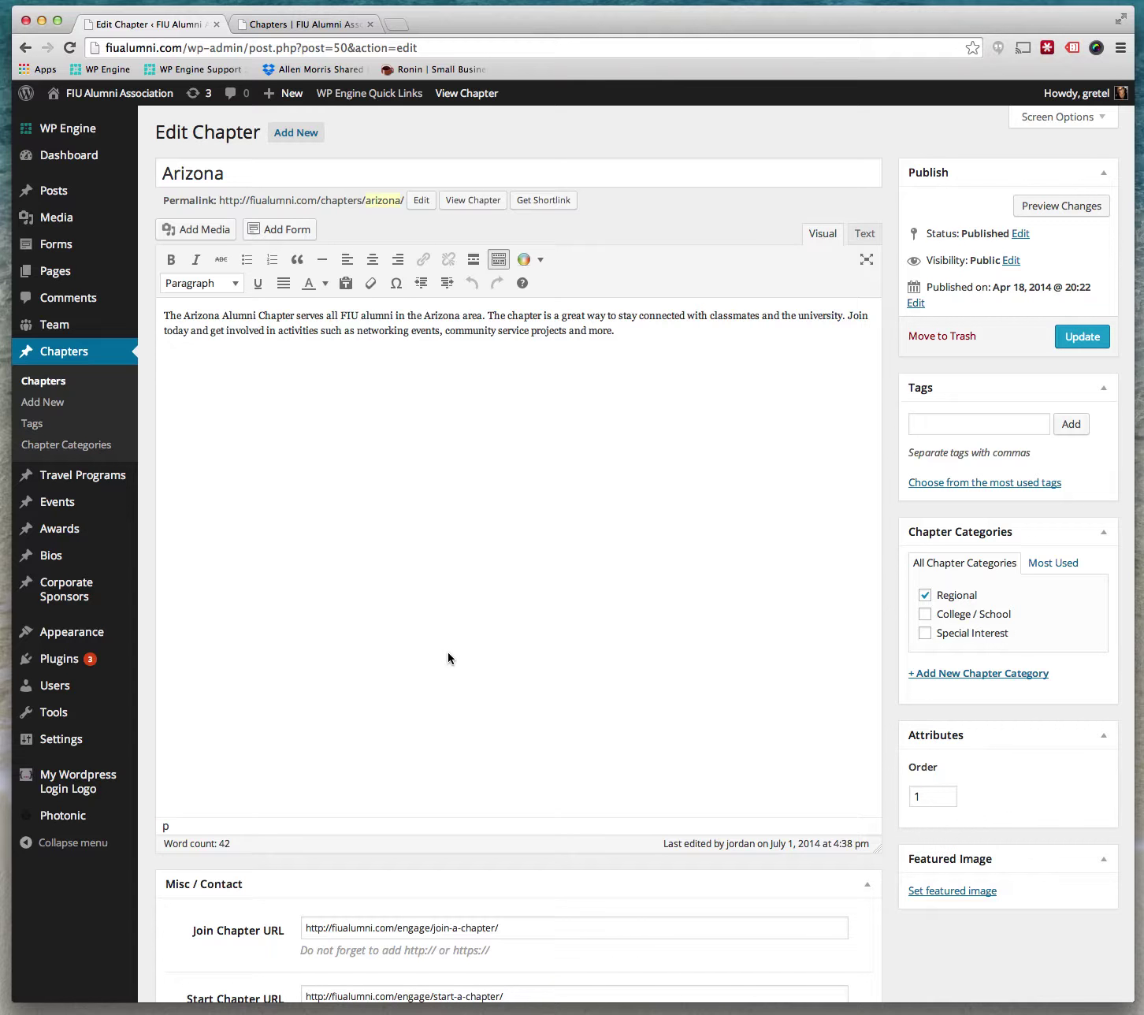
scroll(448, 657, "down", 10)
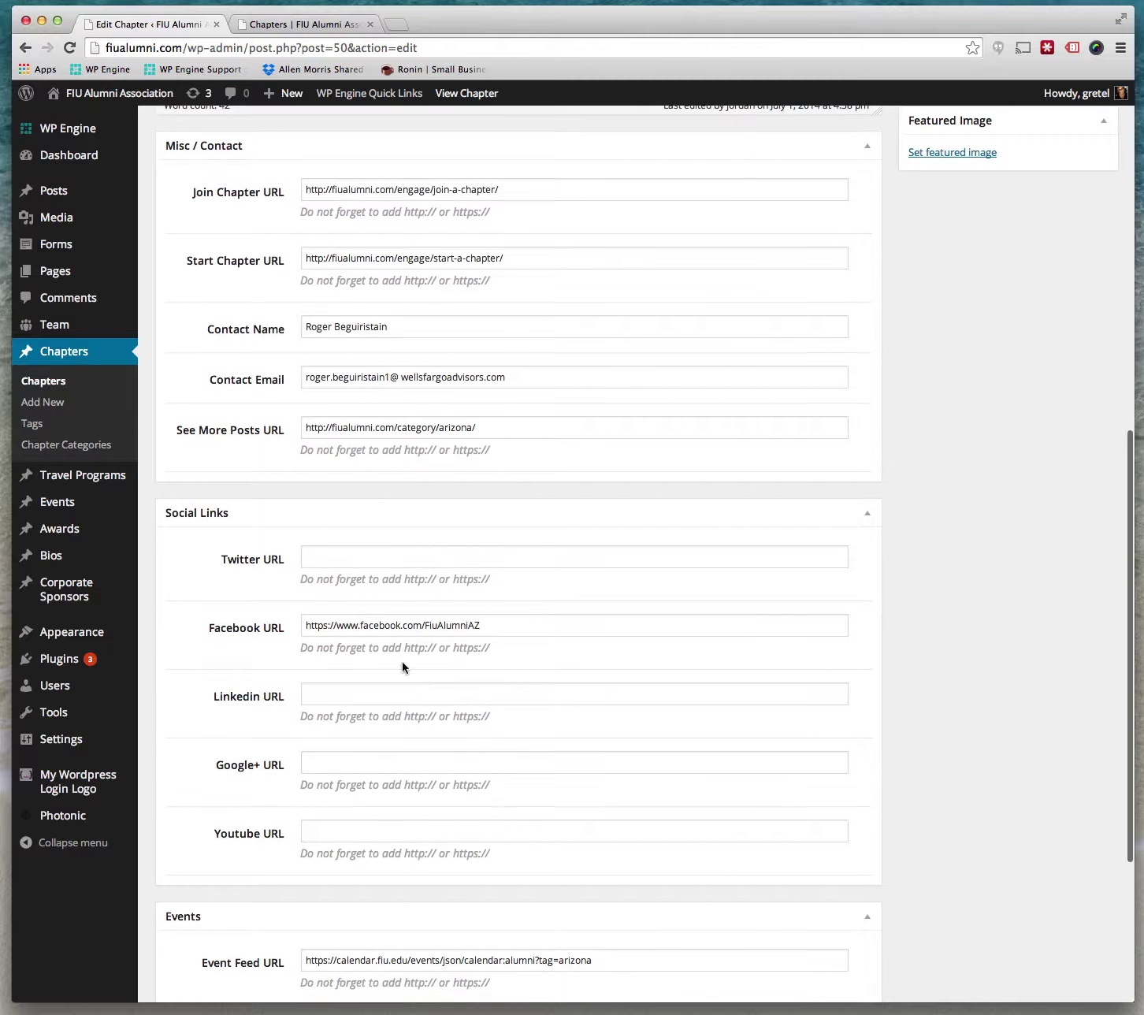
scroll(403, 670, "down", 4)
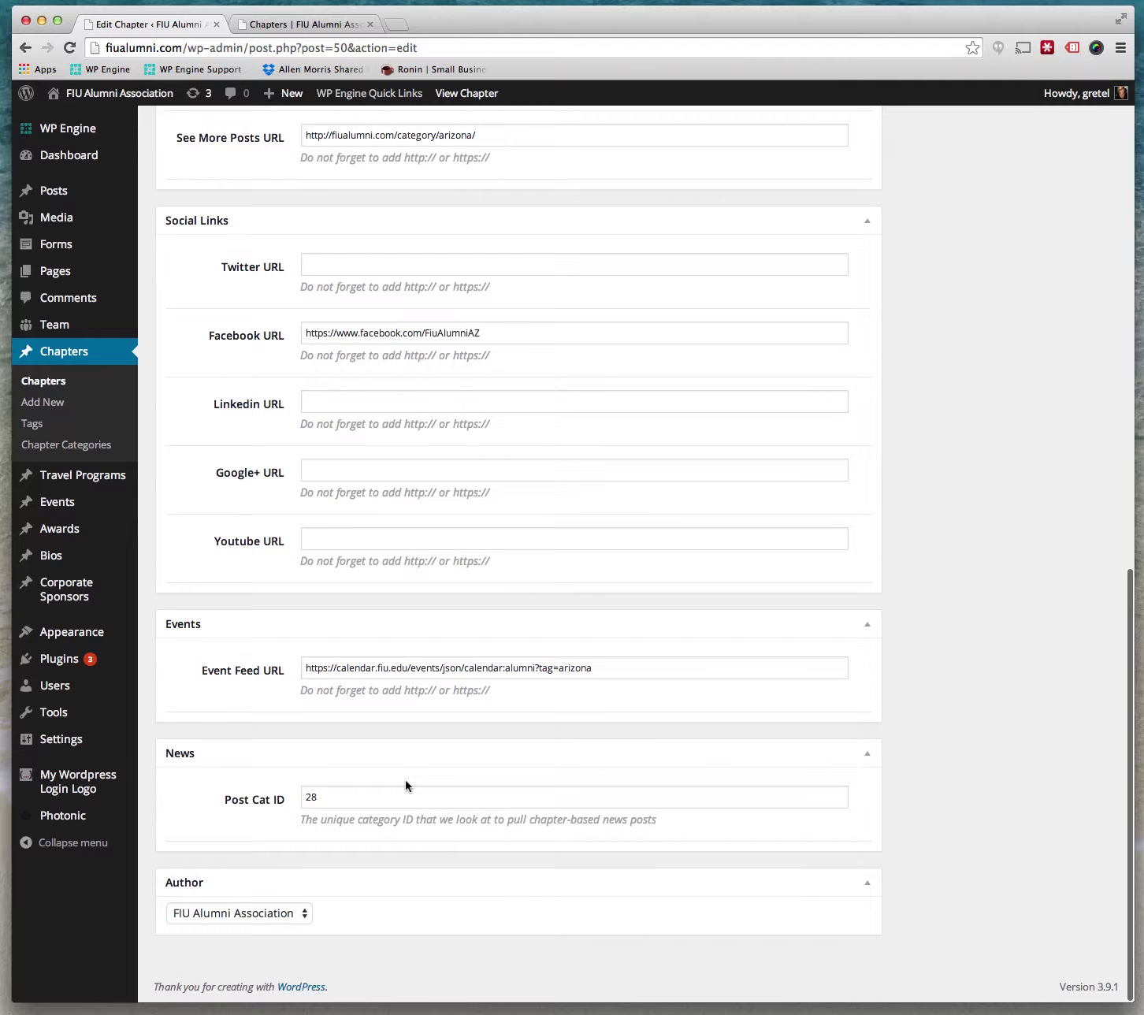
scroll(536, 669, "up", 14)
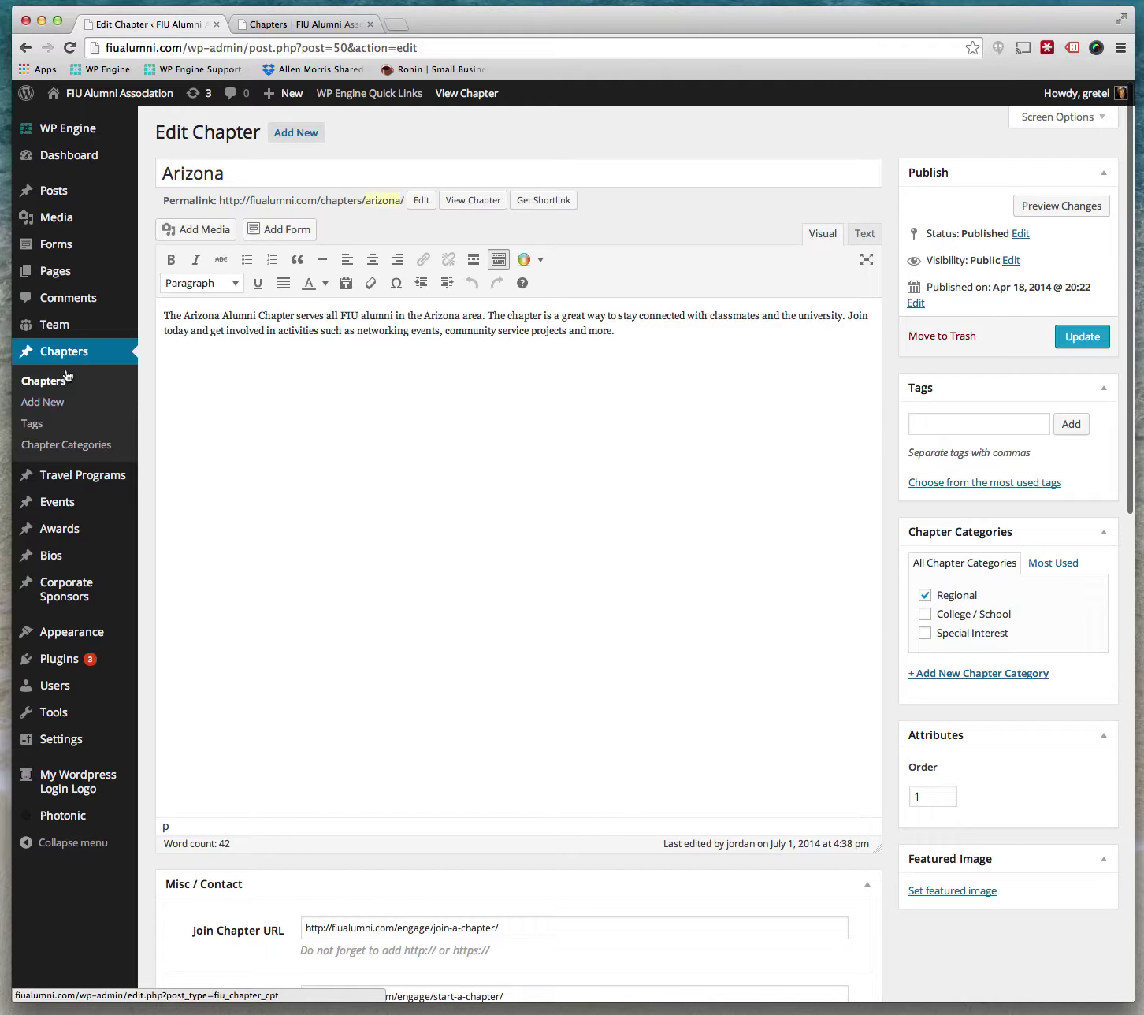
Show the admin Event list of six published events
mouse_move(62, 506)
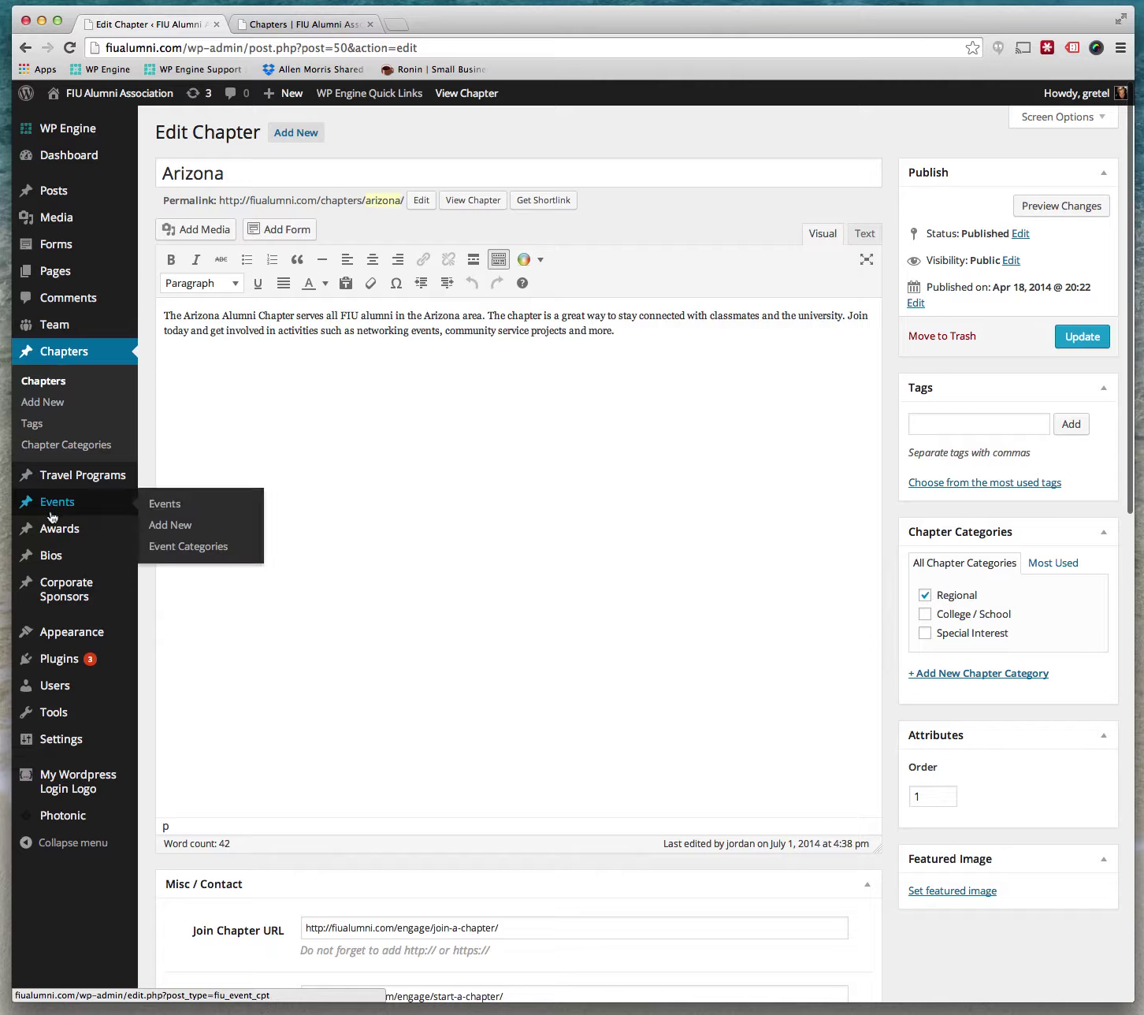
left_click(66, 507)
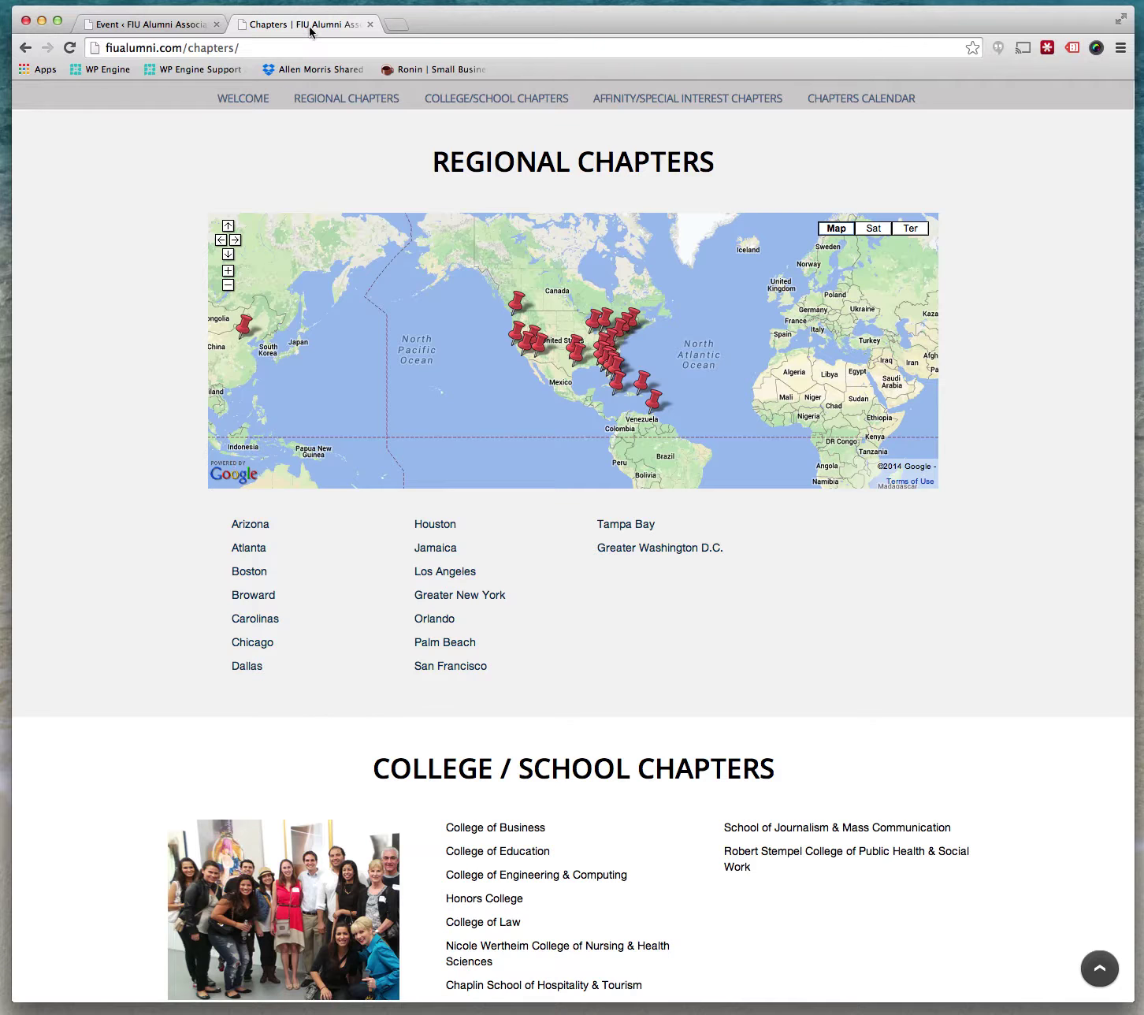
scroll(483, 347, "up", 10)
Compare with the public Signature Events page, then return to the admin Event list
mouse_move(297, 230)
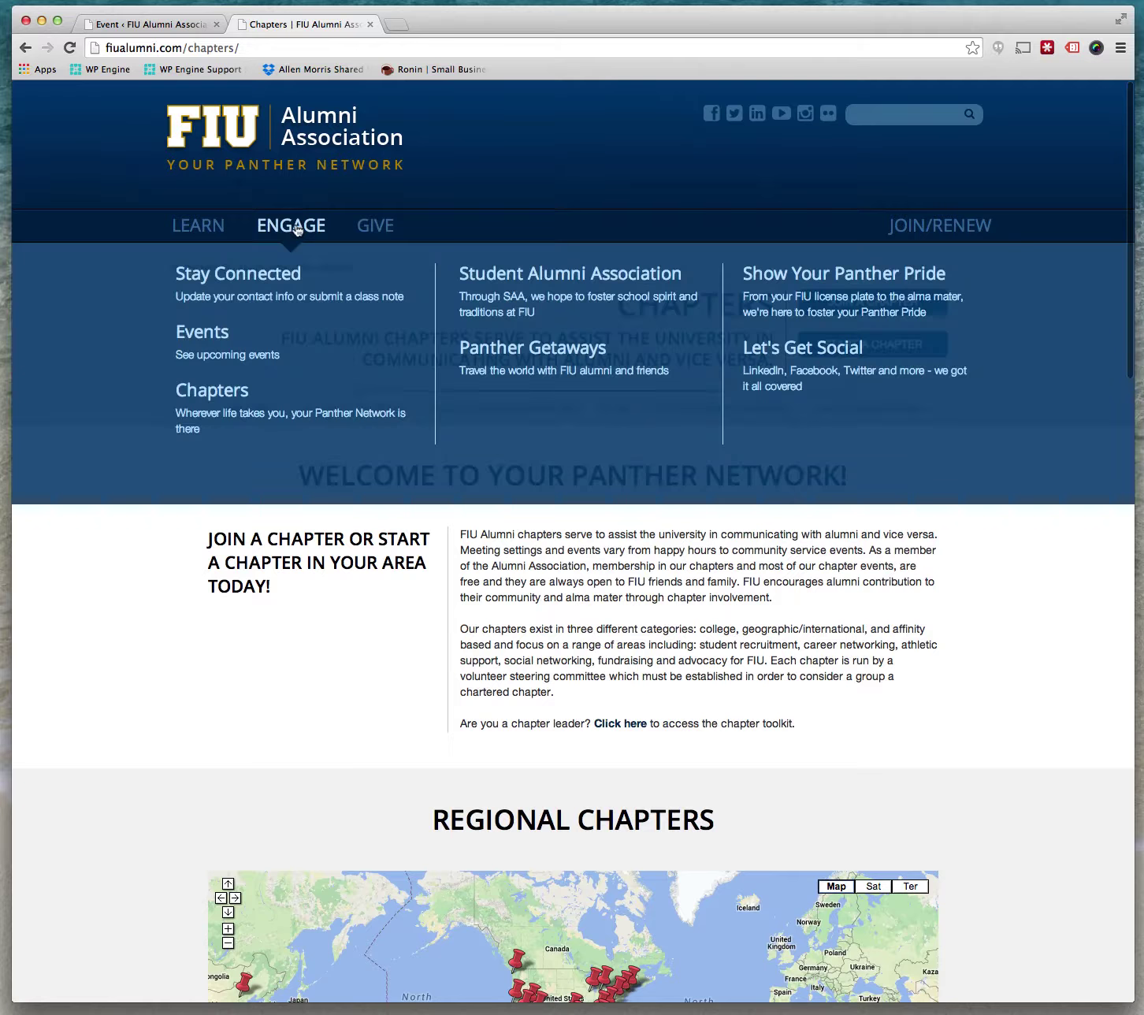
left_click(202, 333)
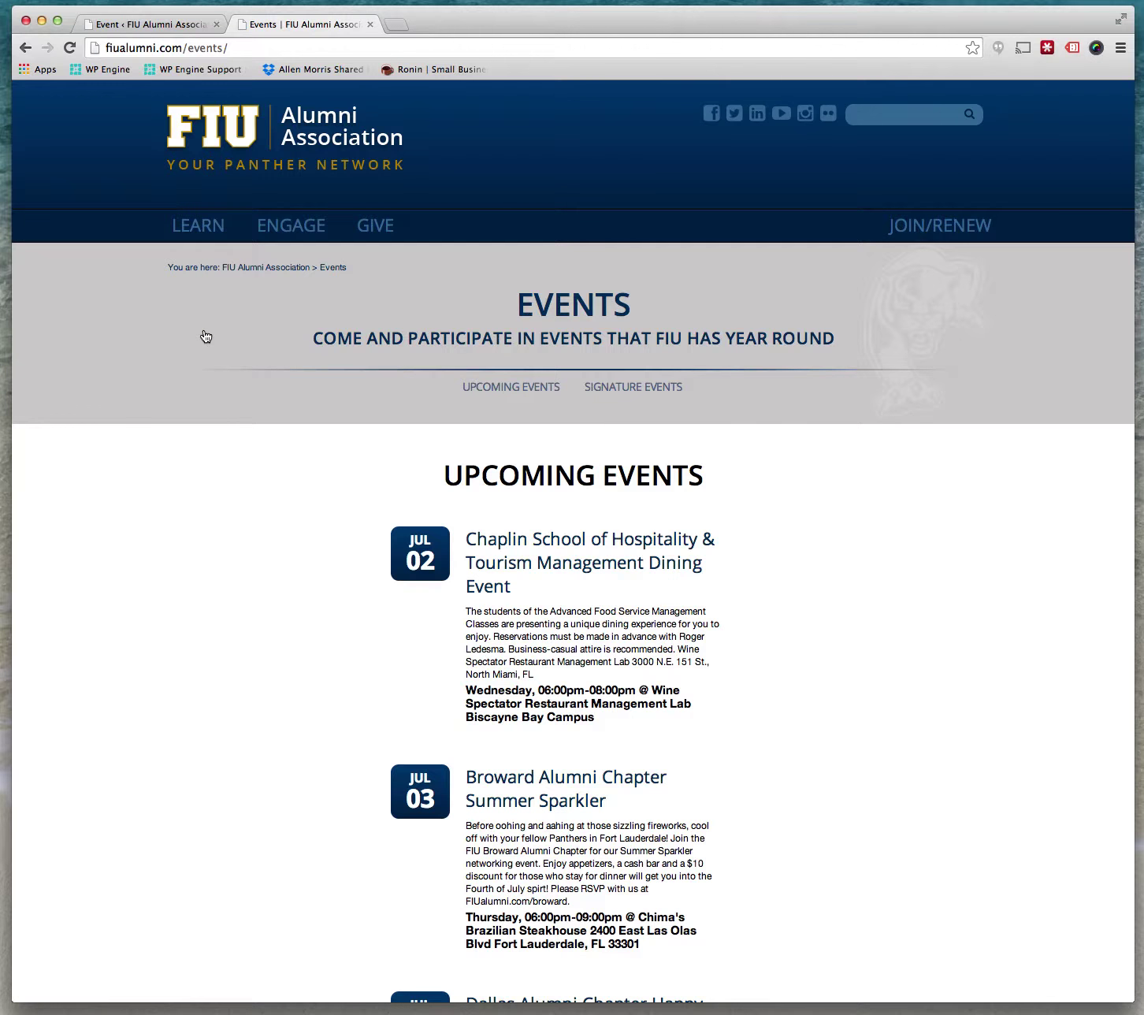
scroll(325, 795, "down", 10)
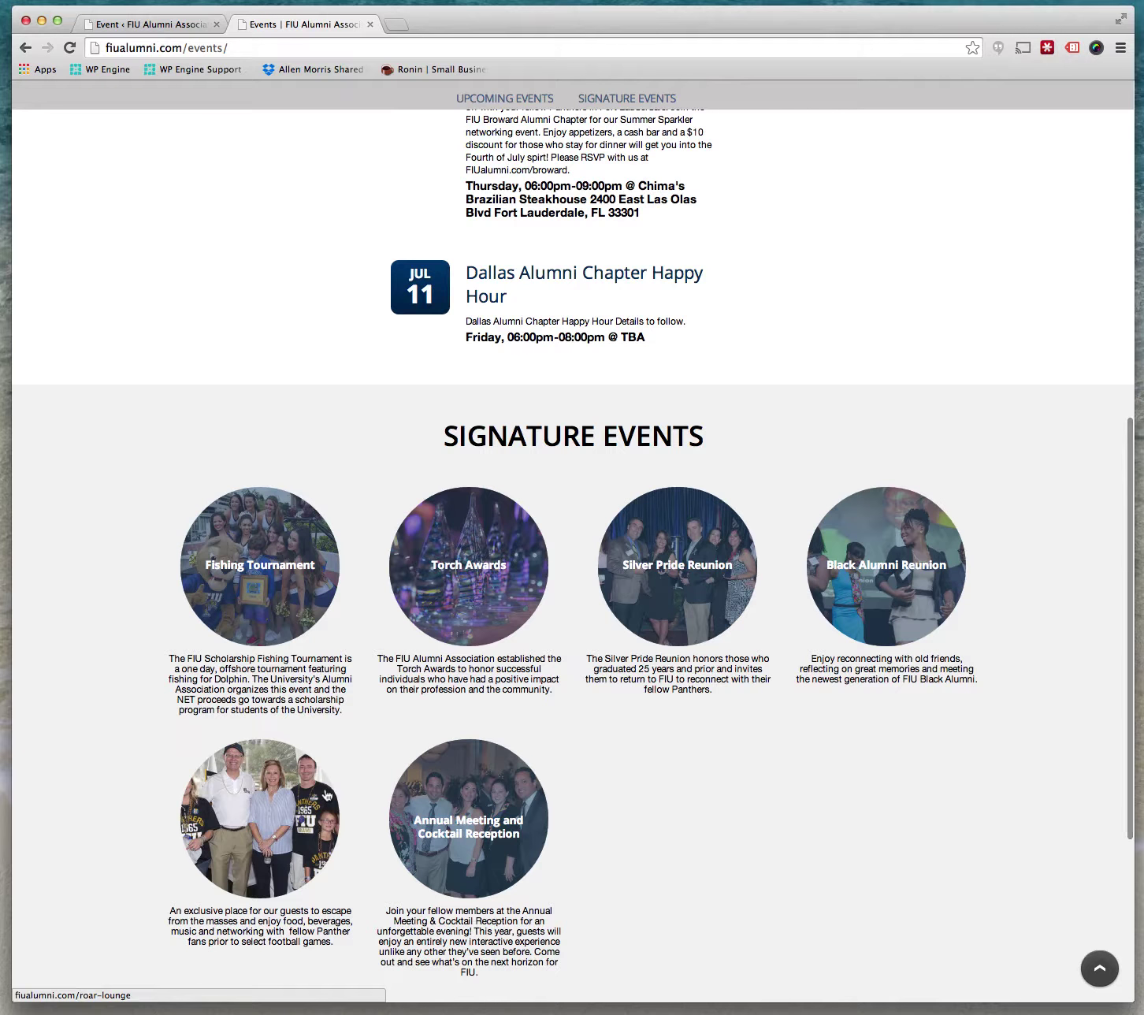
scroll(324, 793, "down", 4)
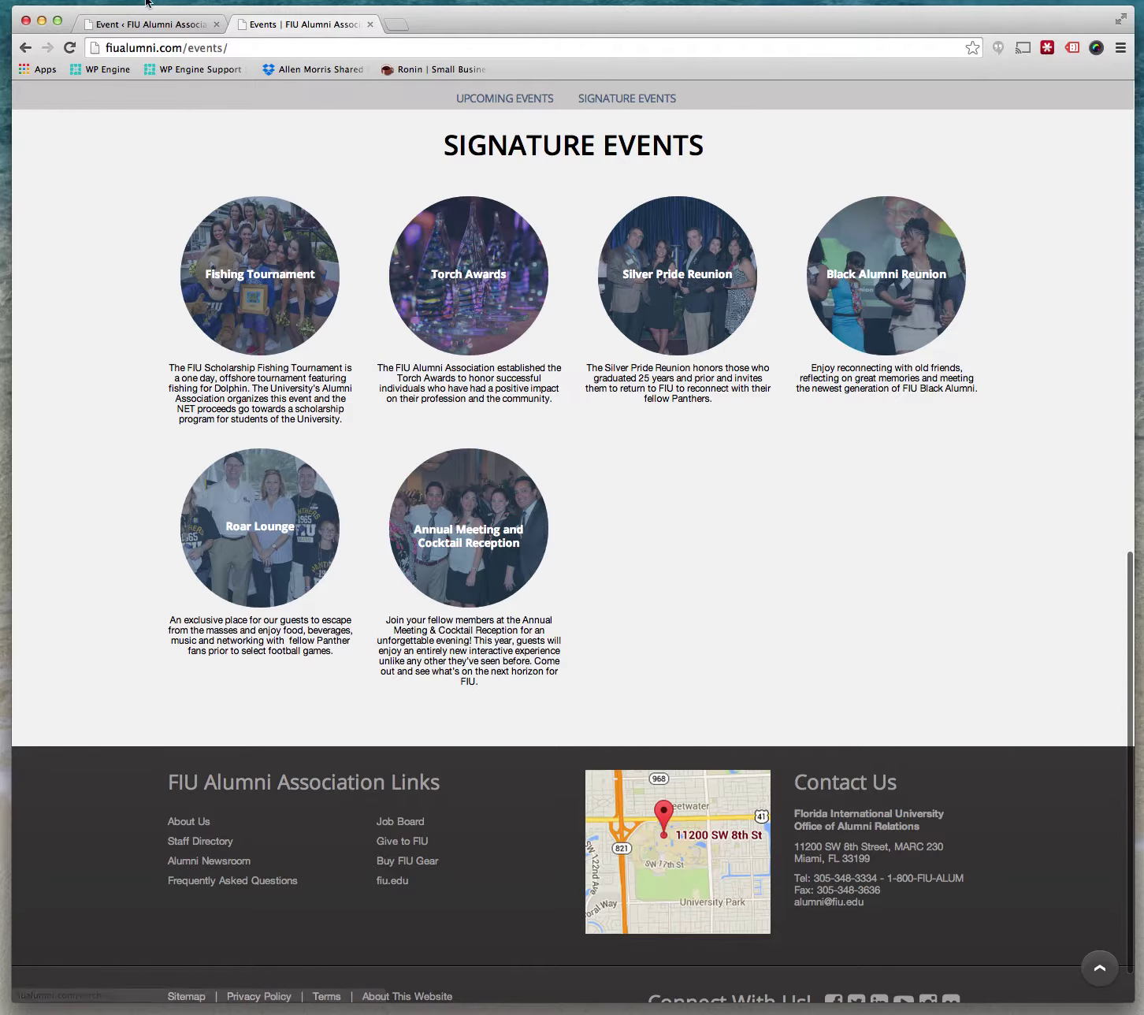
left_click(149, 28)
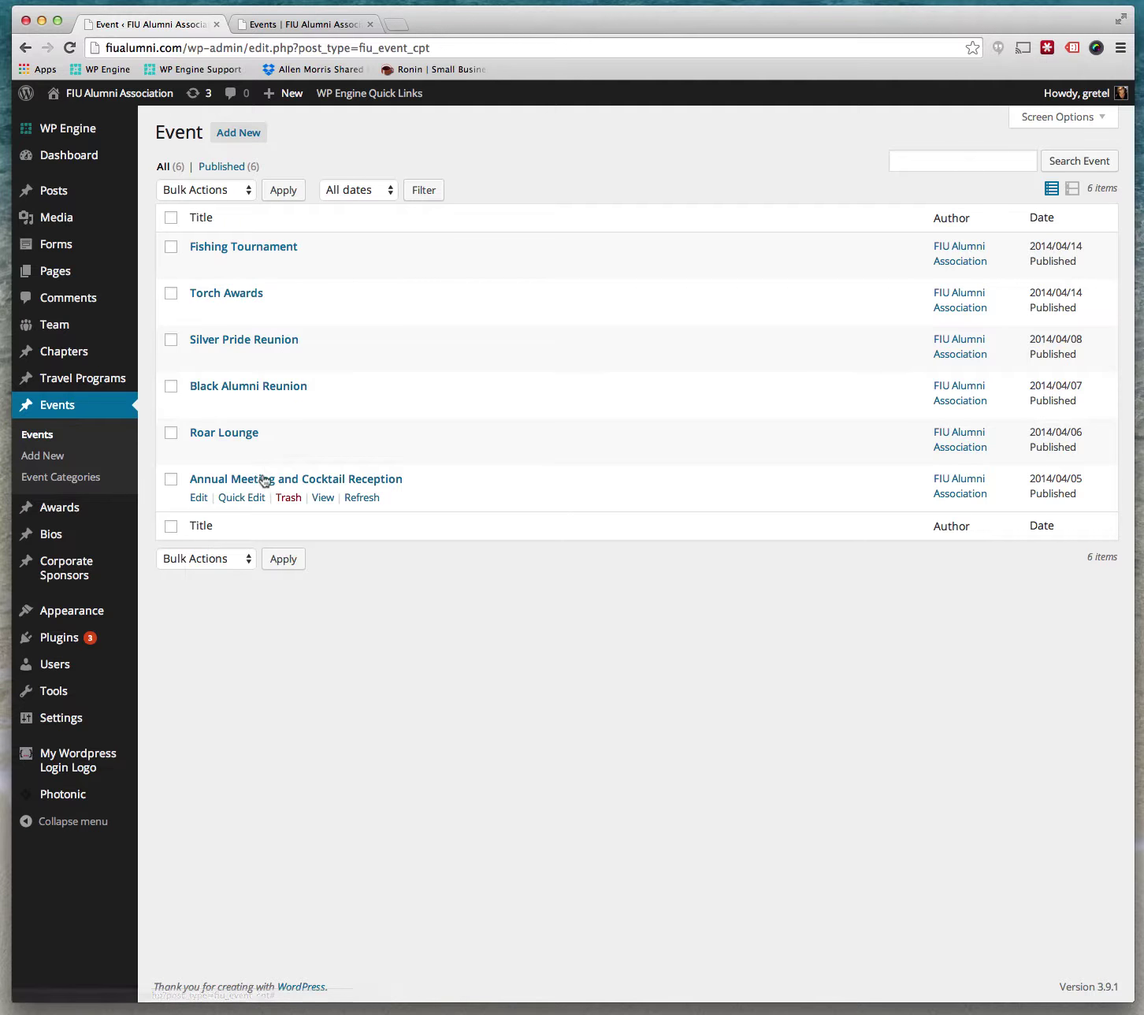
left_click(272, 251)
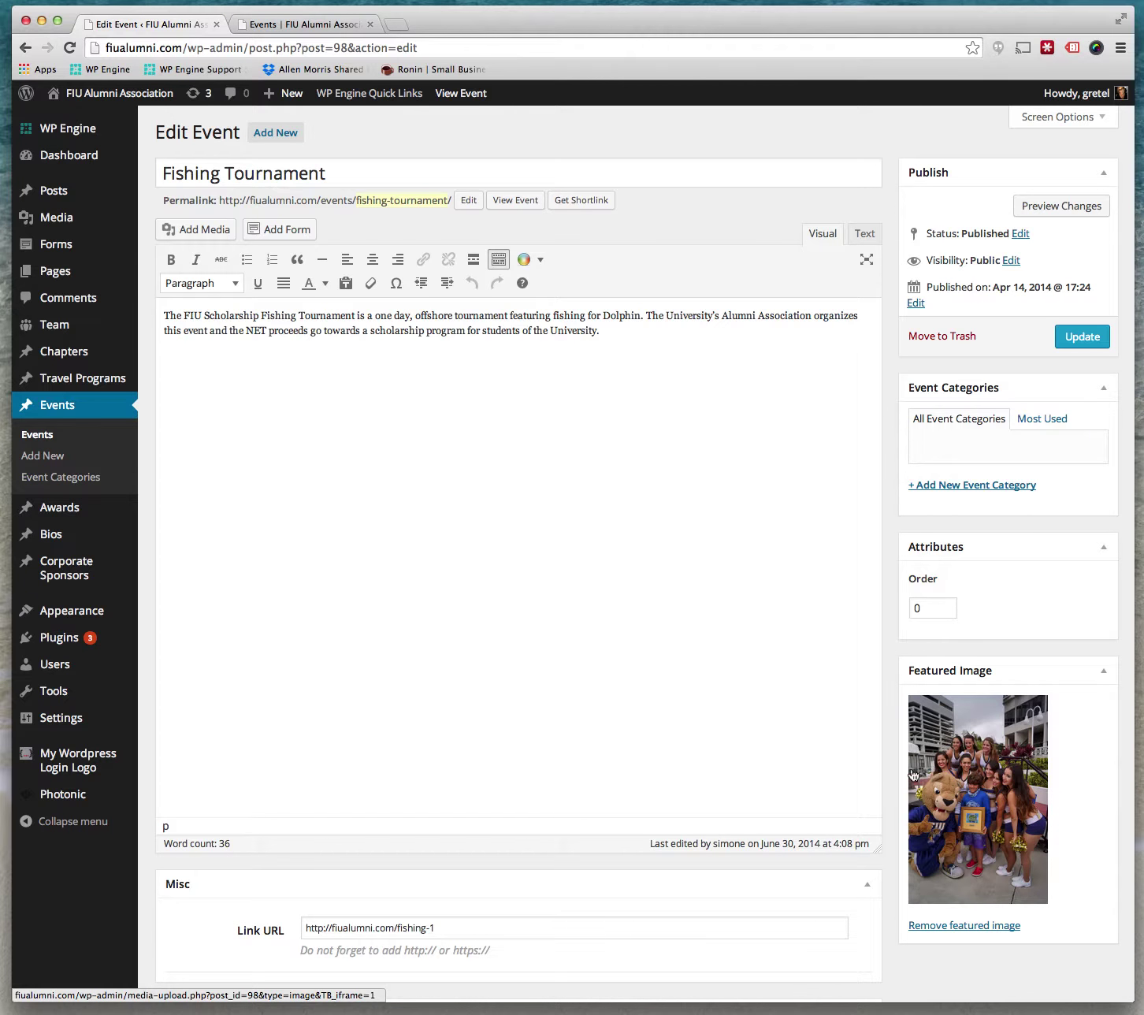
scroll(434, 676, "down", 3)
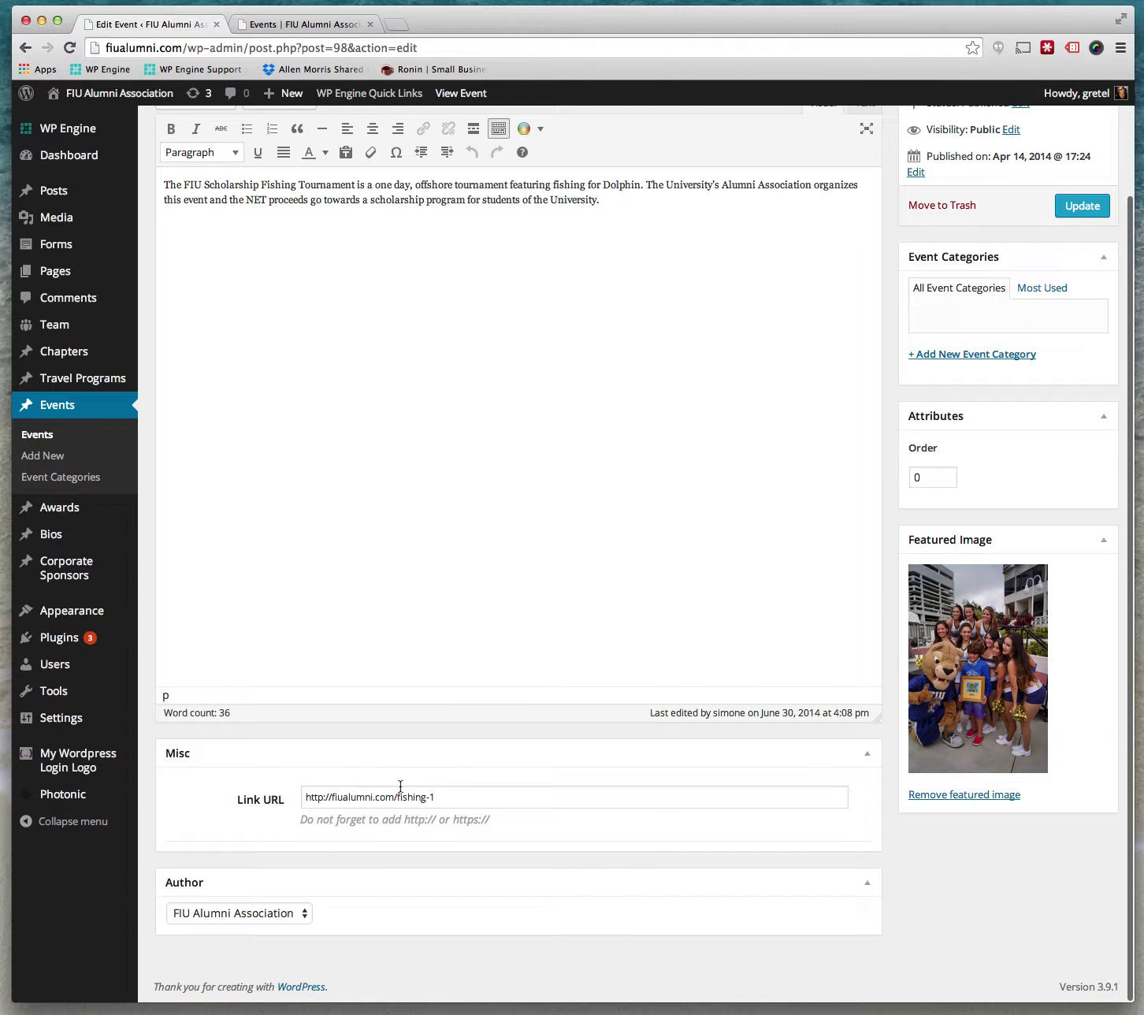
scroll(478, 466, "up", 3)
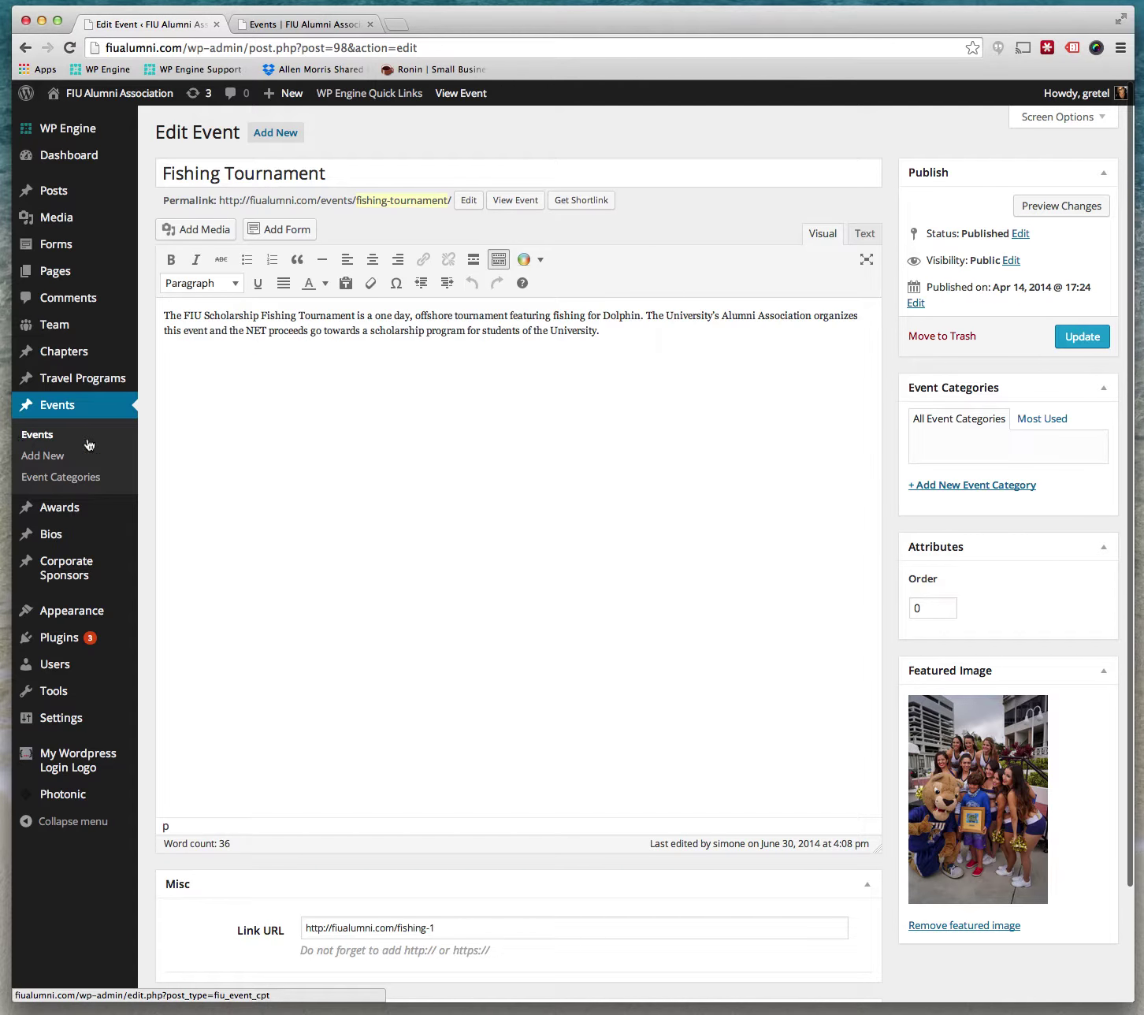
left_click(56, 539)
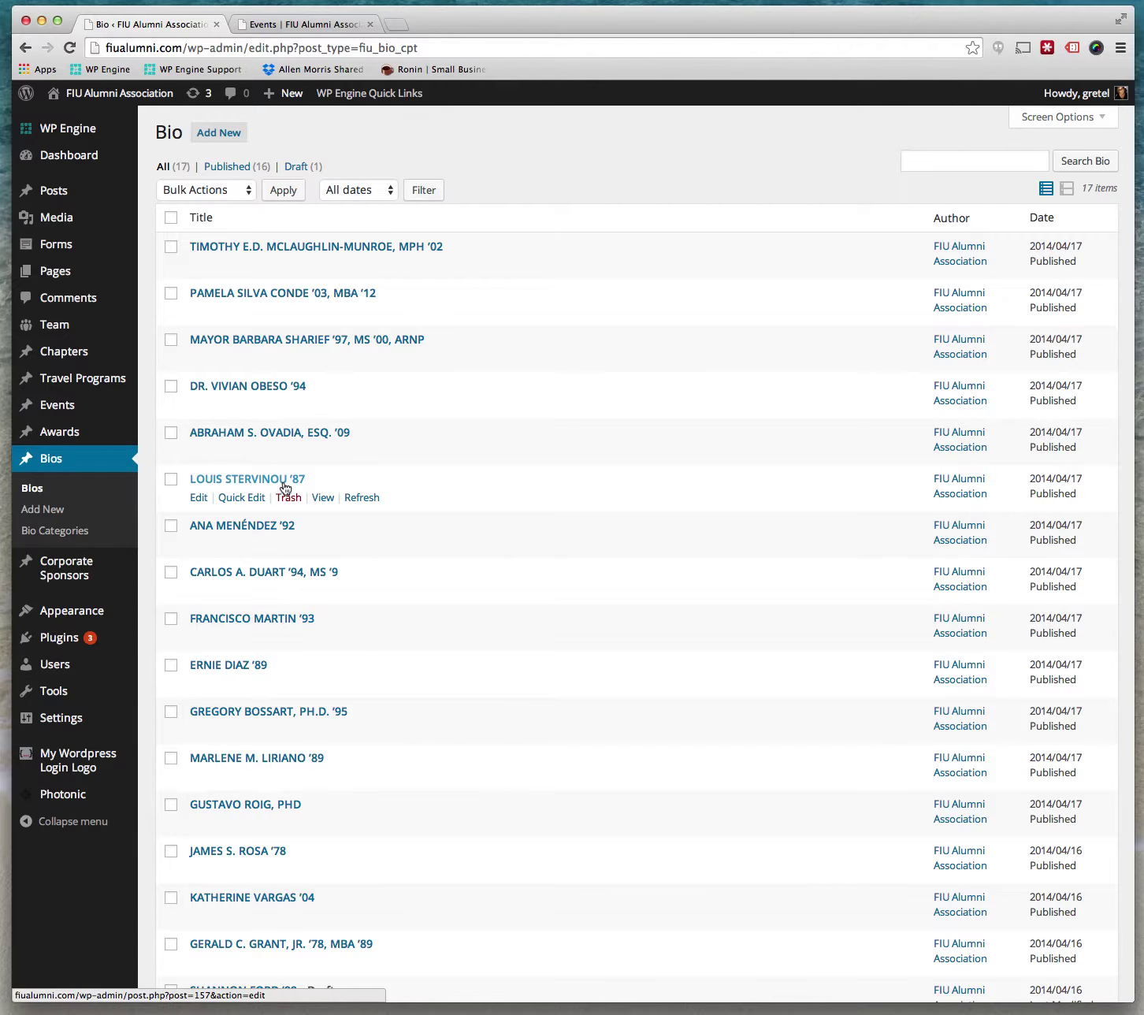
Go back to the Fishing Tournament event, then reopen the Bios list and open the first bio
key("super+bracketleft")
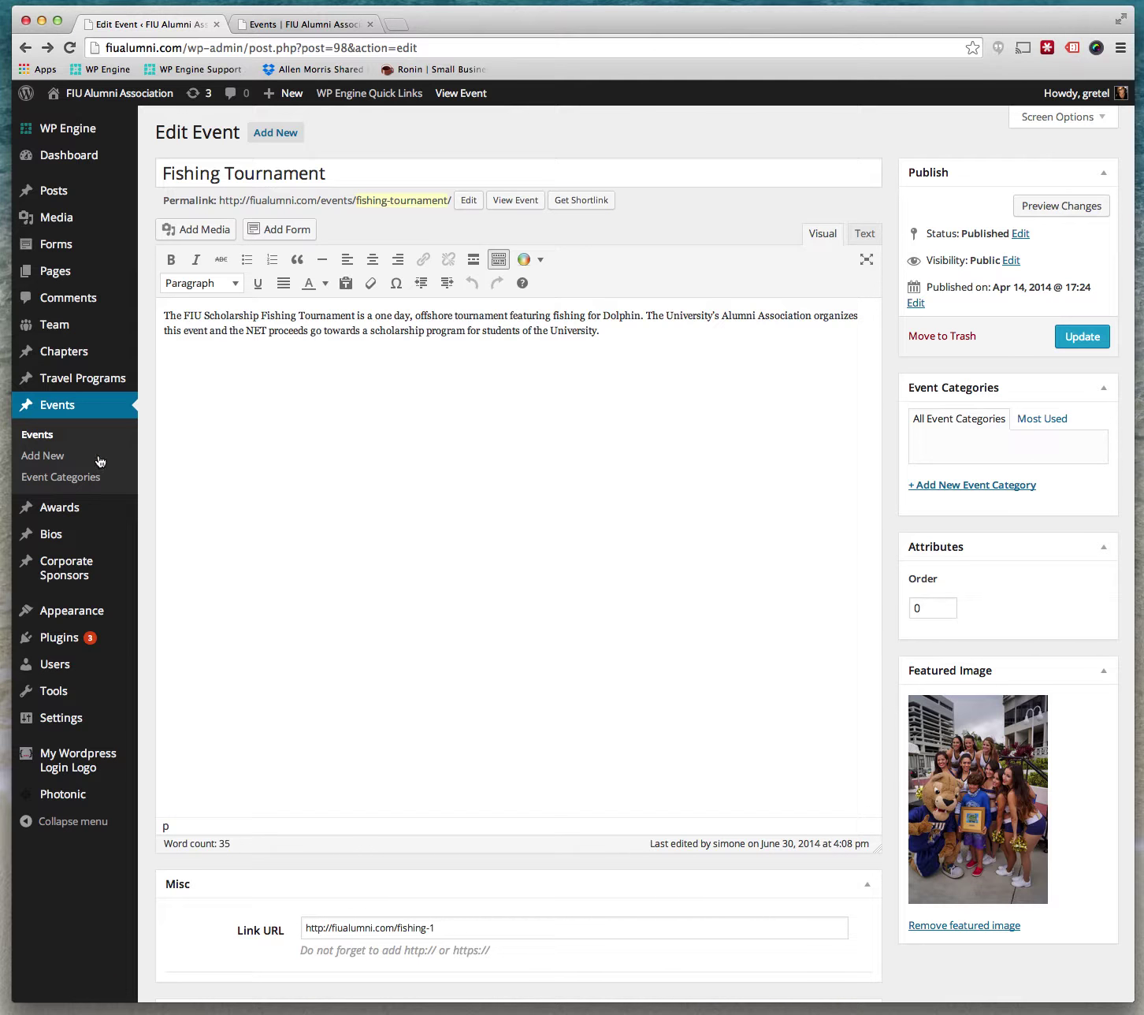
left_click(52, 535)
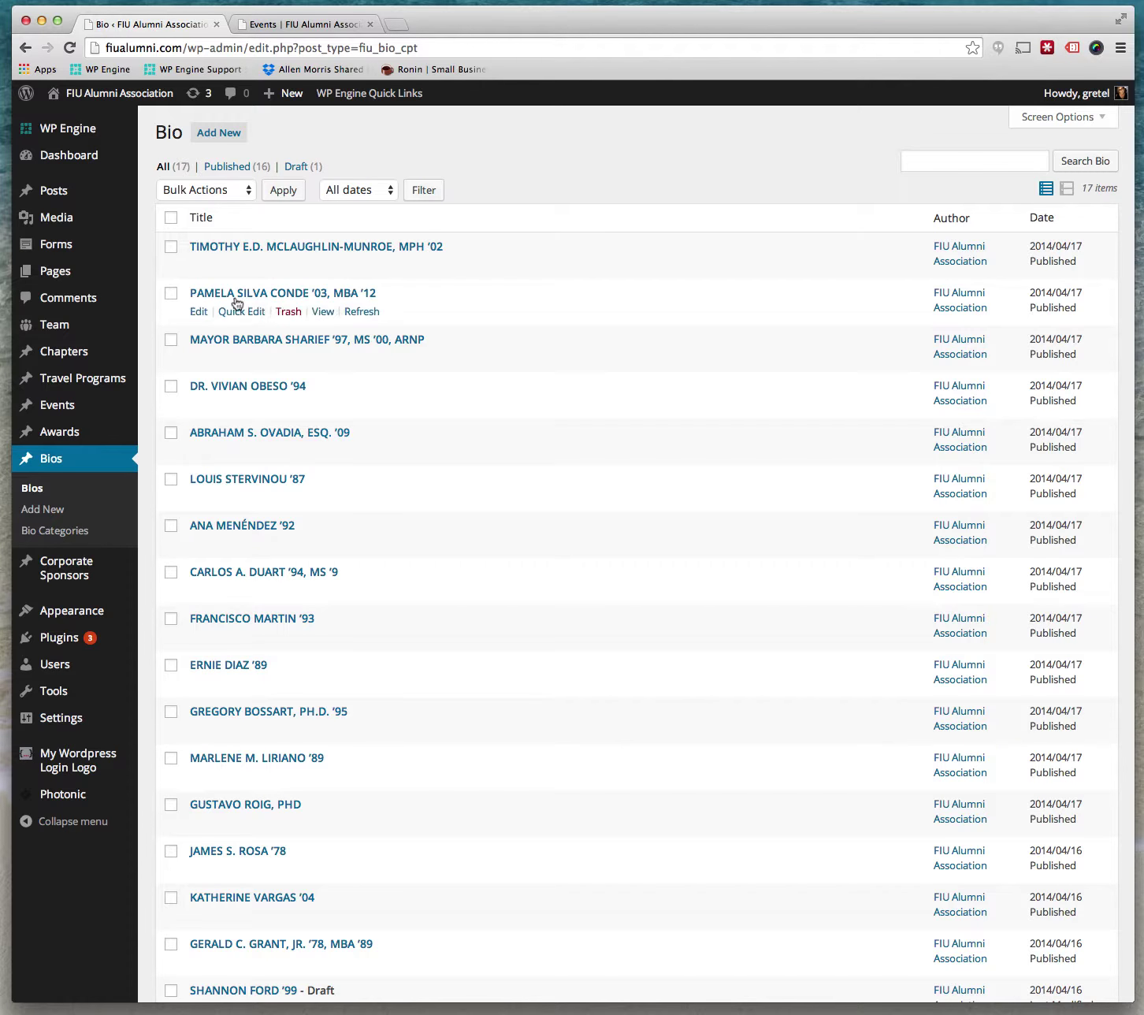
left_click(305, 249)
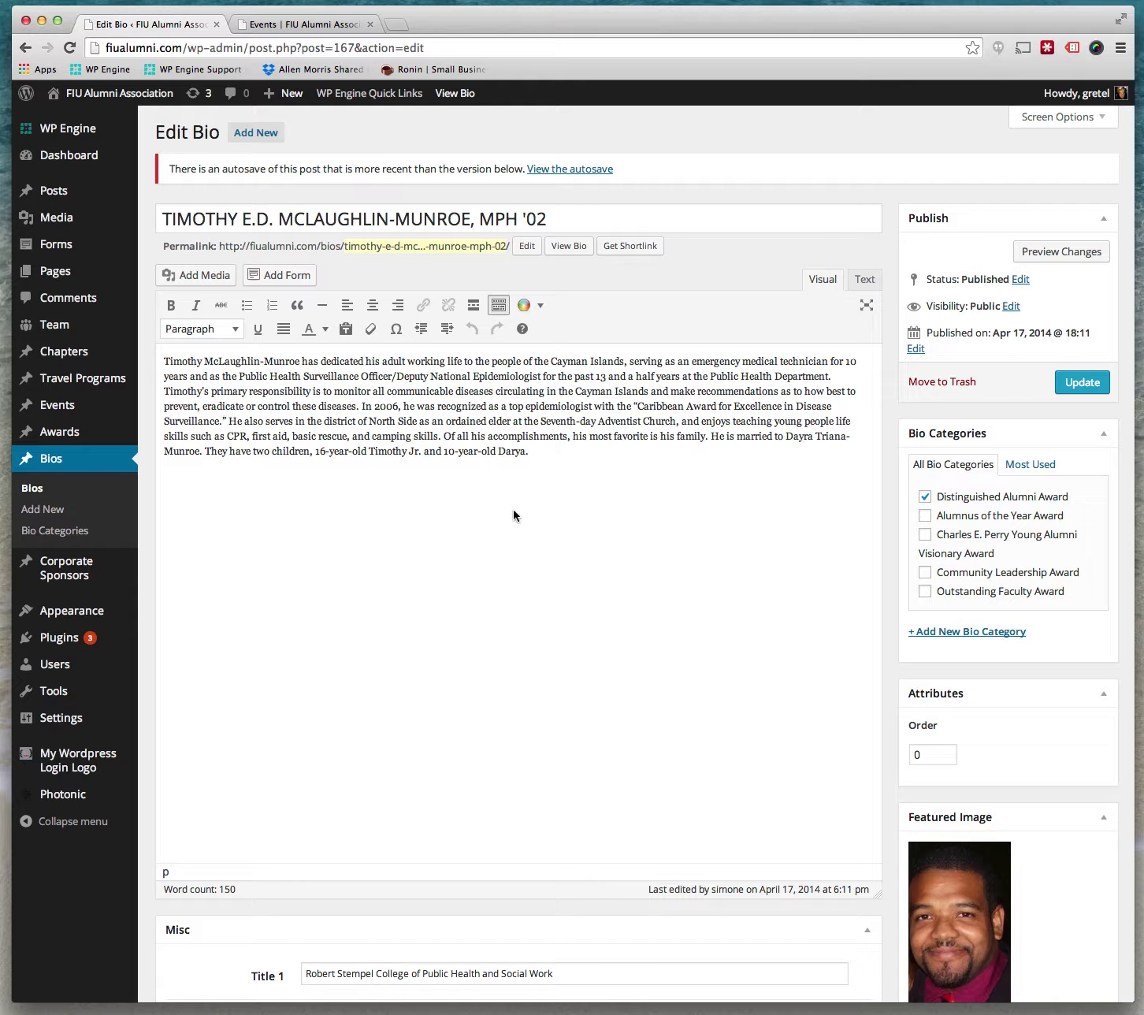
Review the first bio's Distinguished Alumni Award category and Misc title fields, then return to Edit Bio
scroll(640, 647, "down", 3)
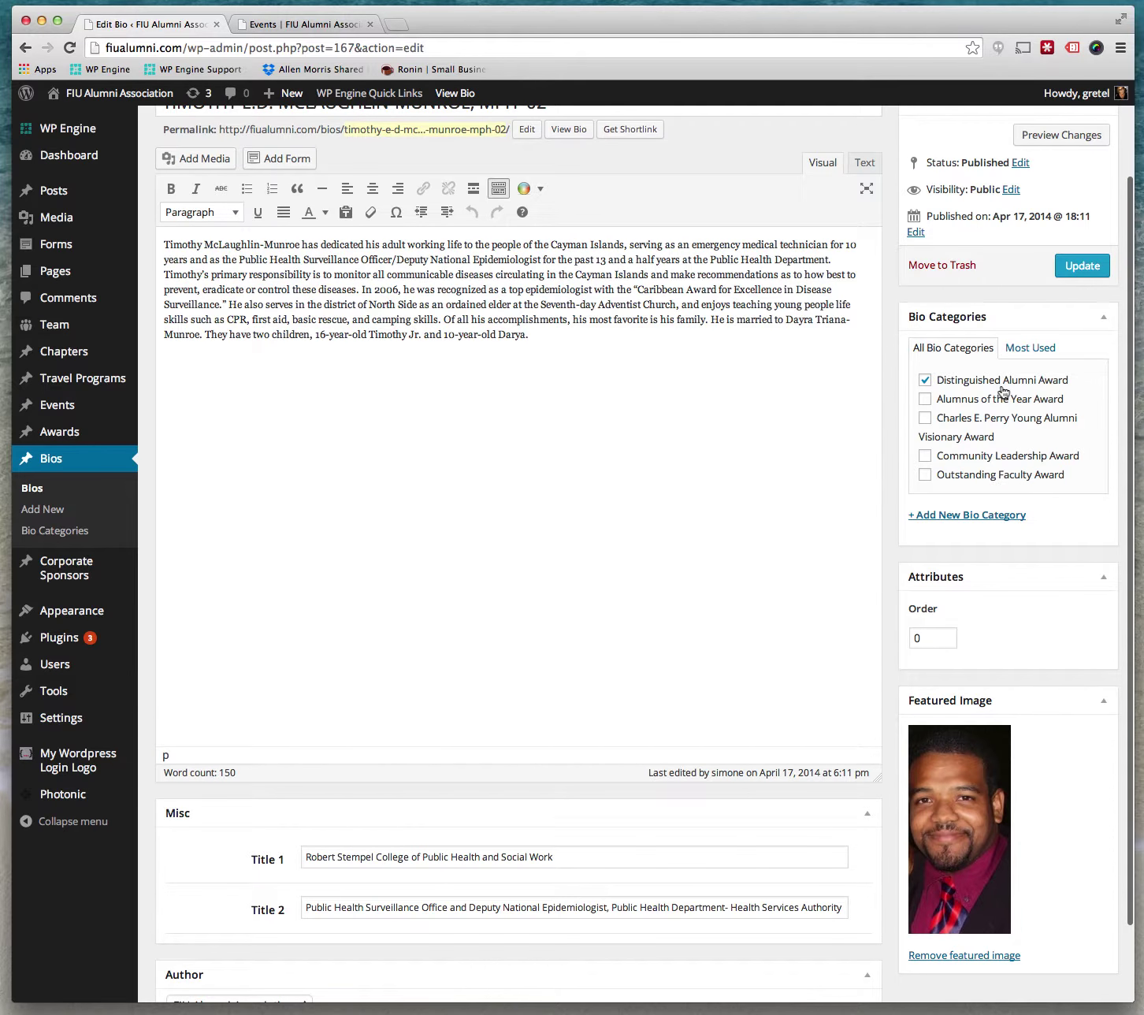
scroll(1002, 426, "down", 1)
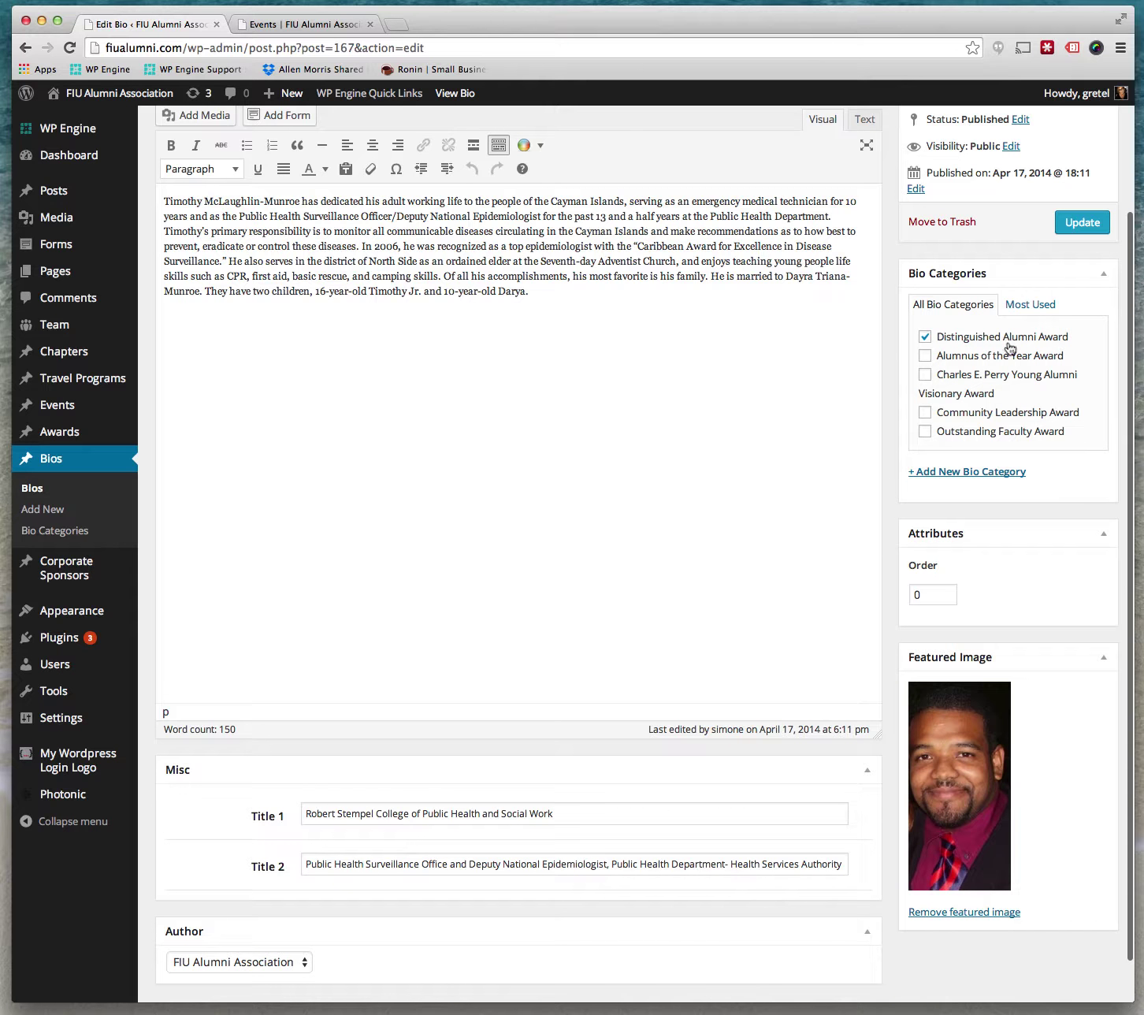
scroll(570, 704, "down", 1)
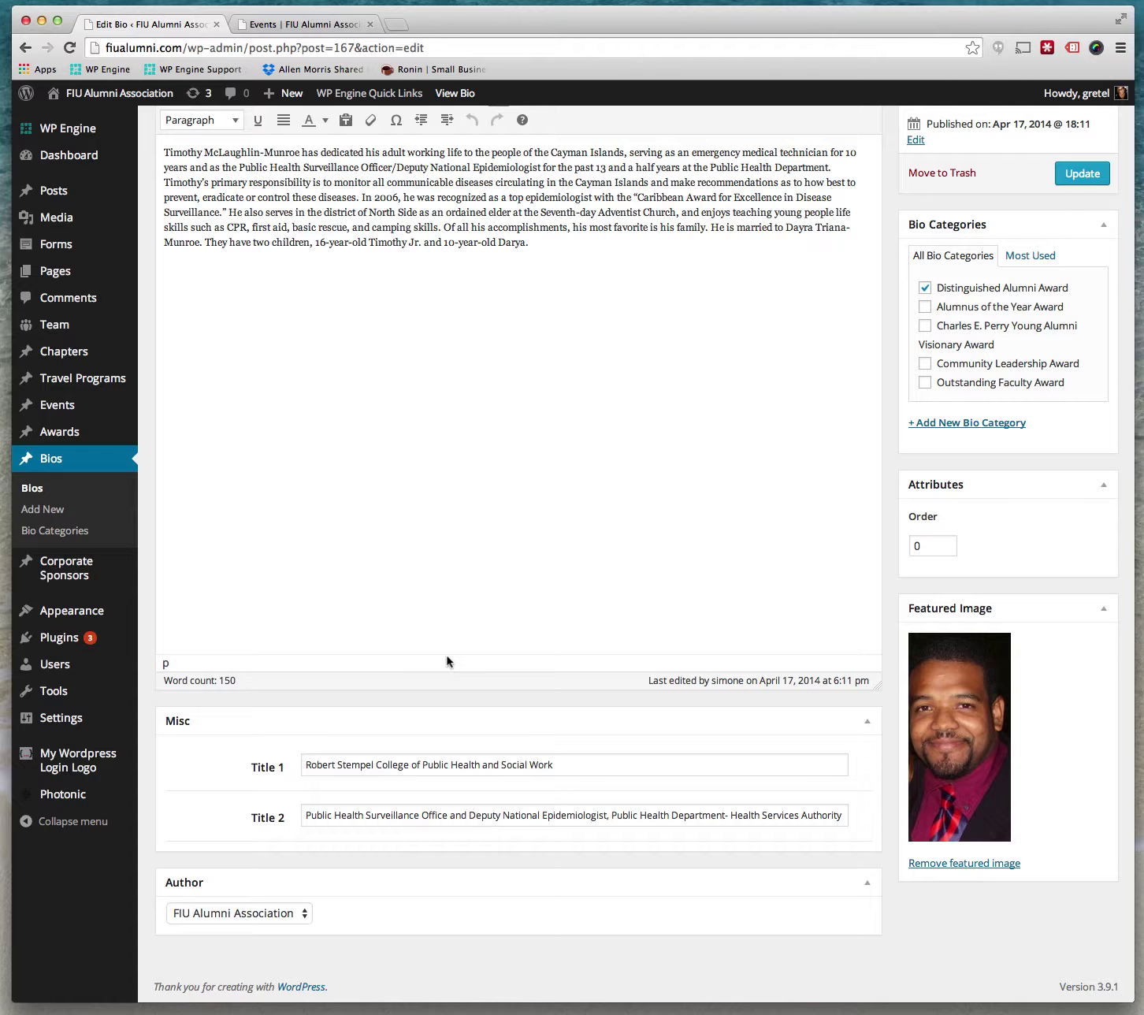
scroll(447, 661, "up", 5)
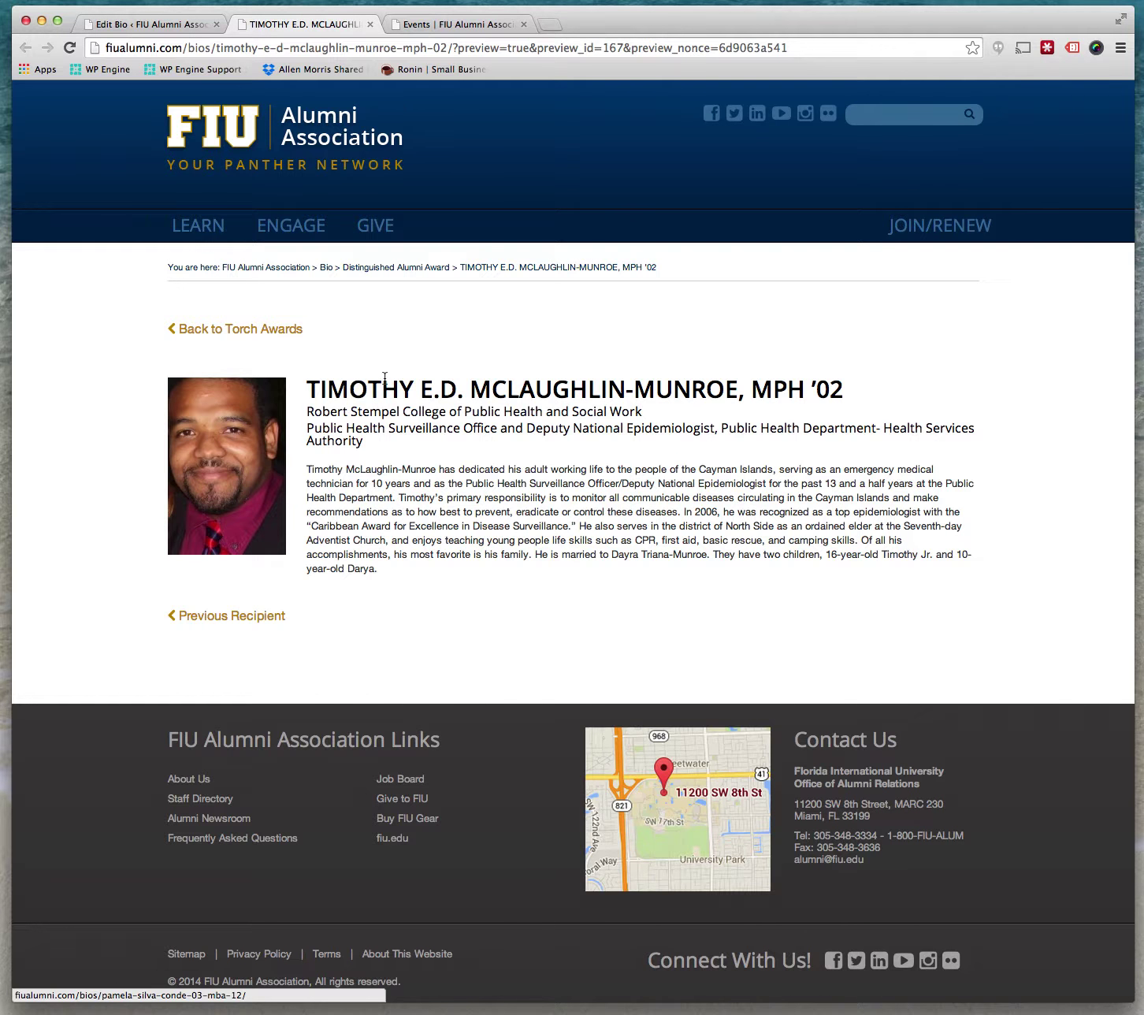
left_click(170, 21)
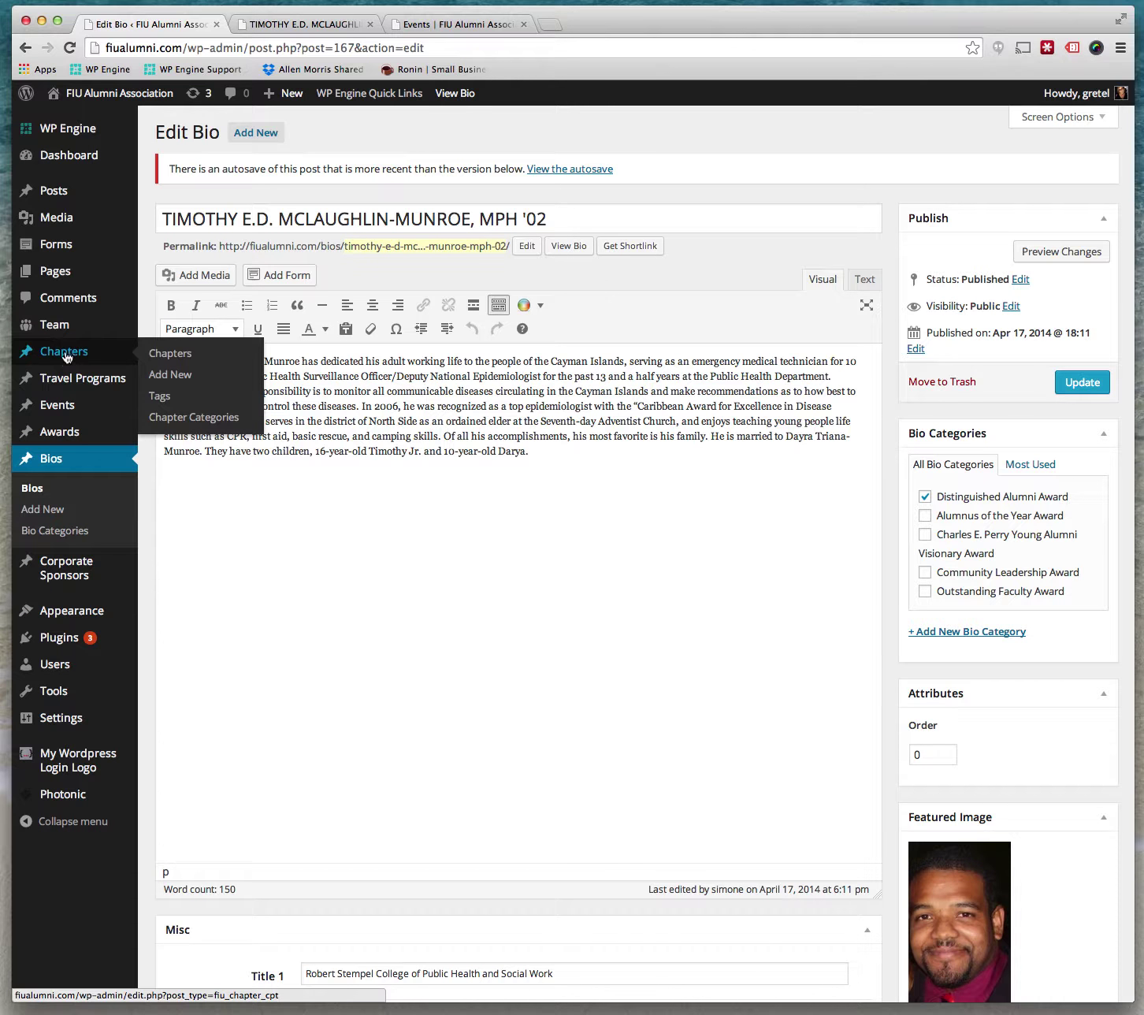
Scroll through the Team list of 53 members and open the first member
mouse_move(63, 324)
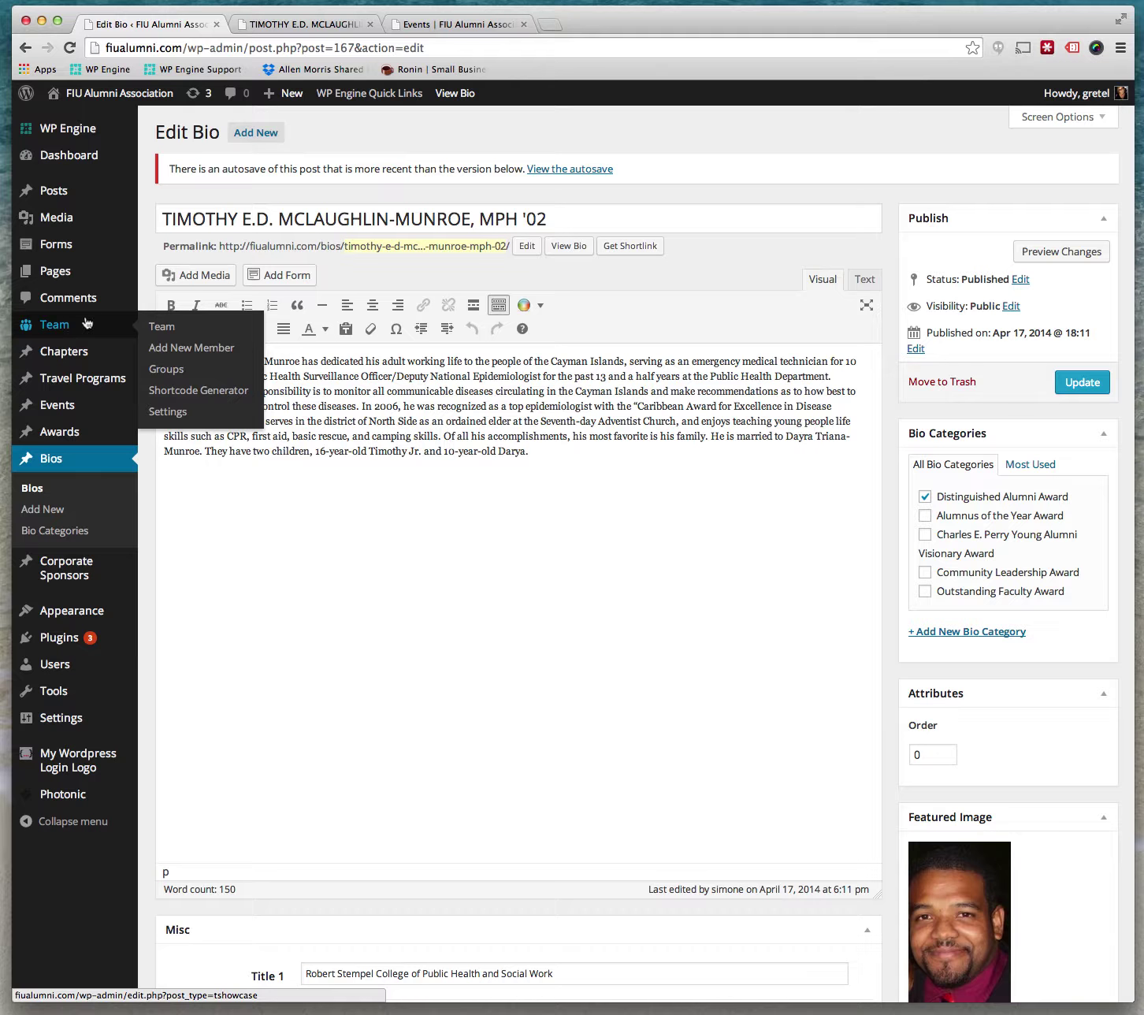
left_click(74, 326)
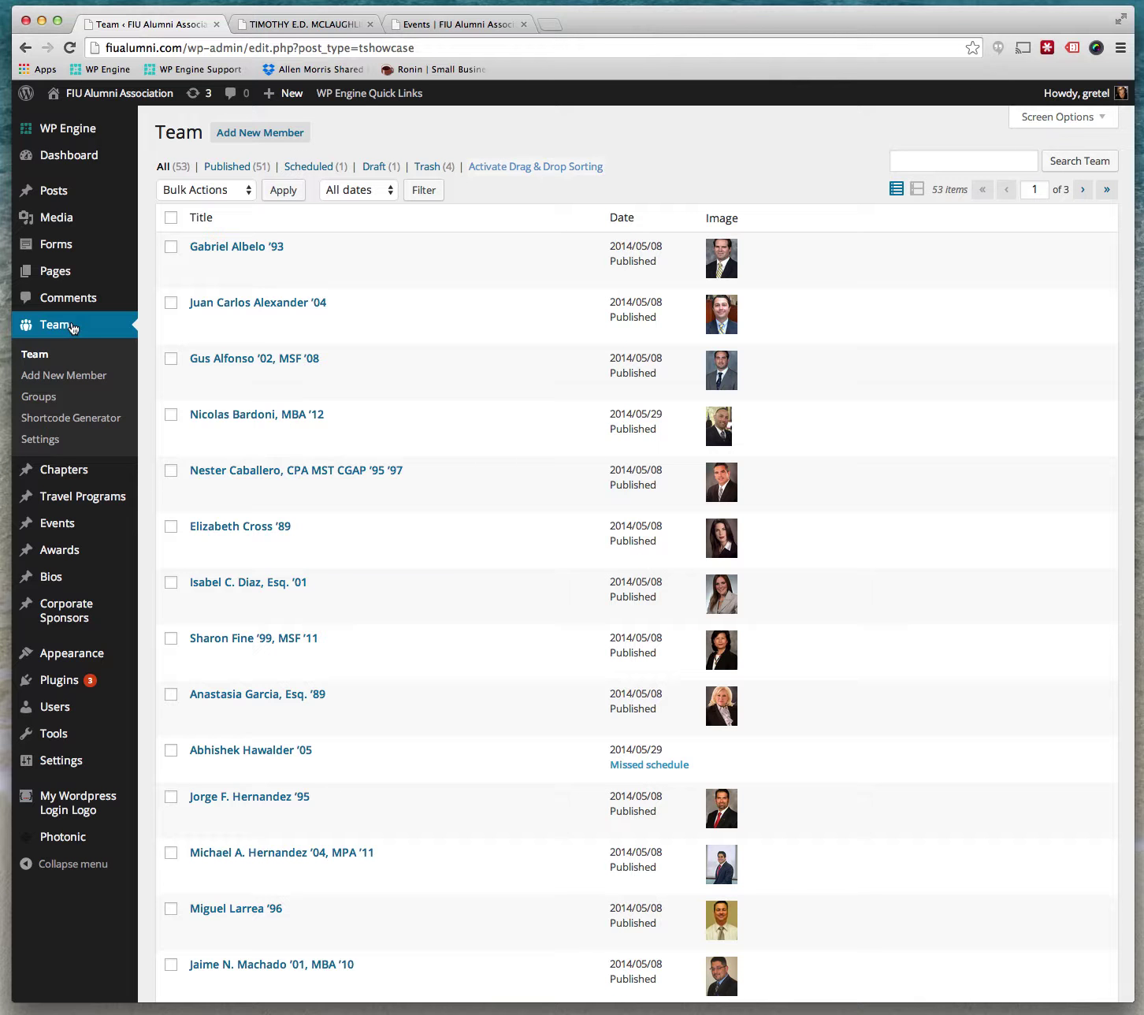
scroll(515, 481, "down", 5)
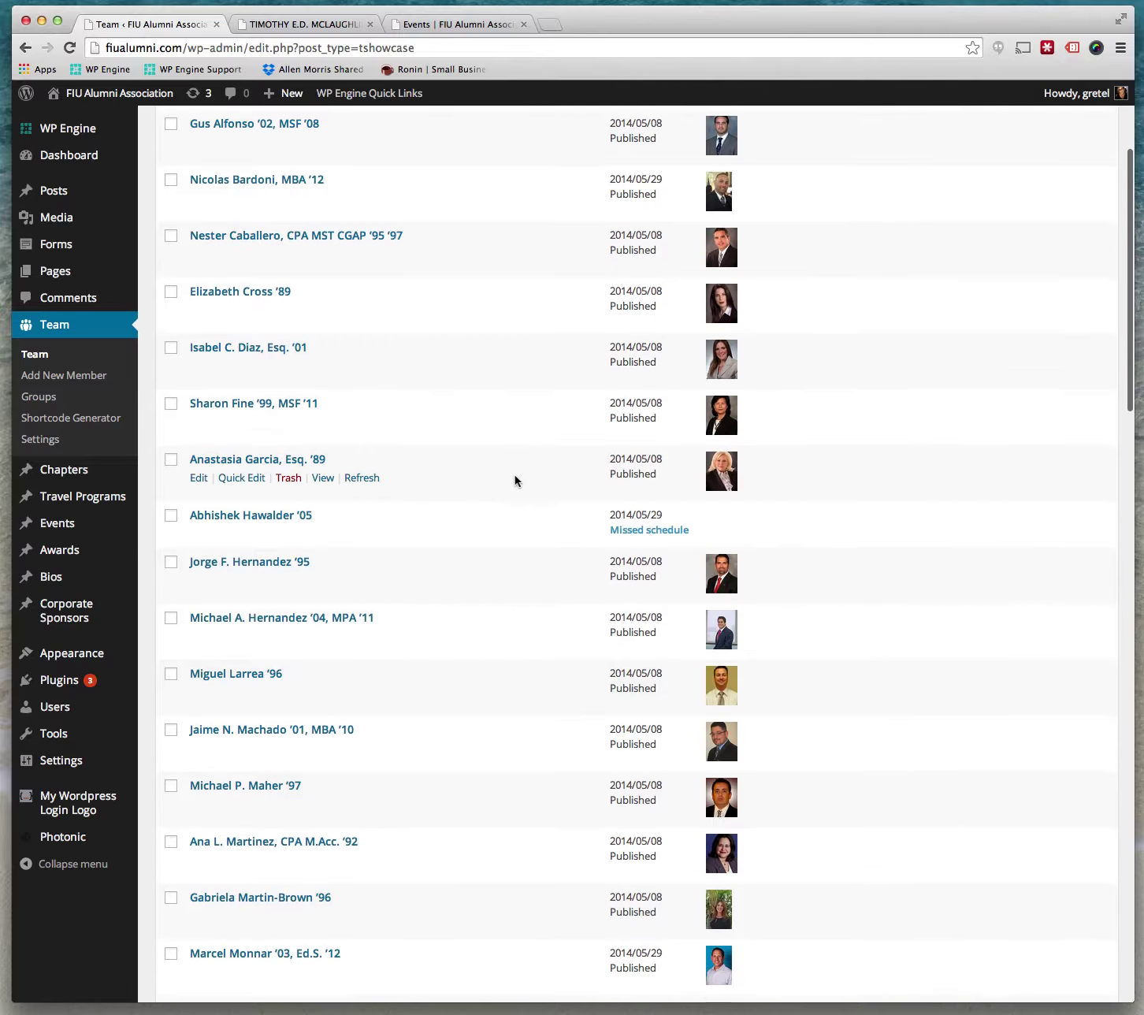
scroll(515, 476, "down", 6)
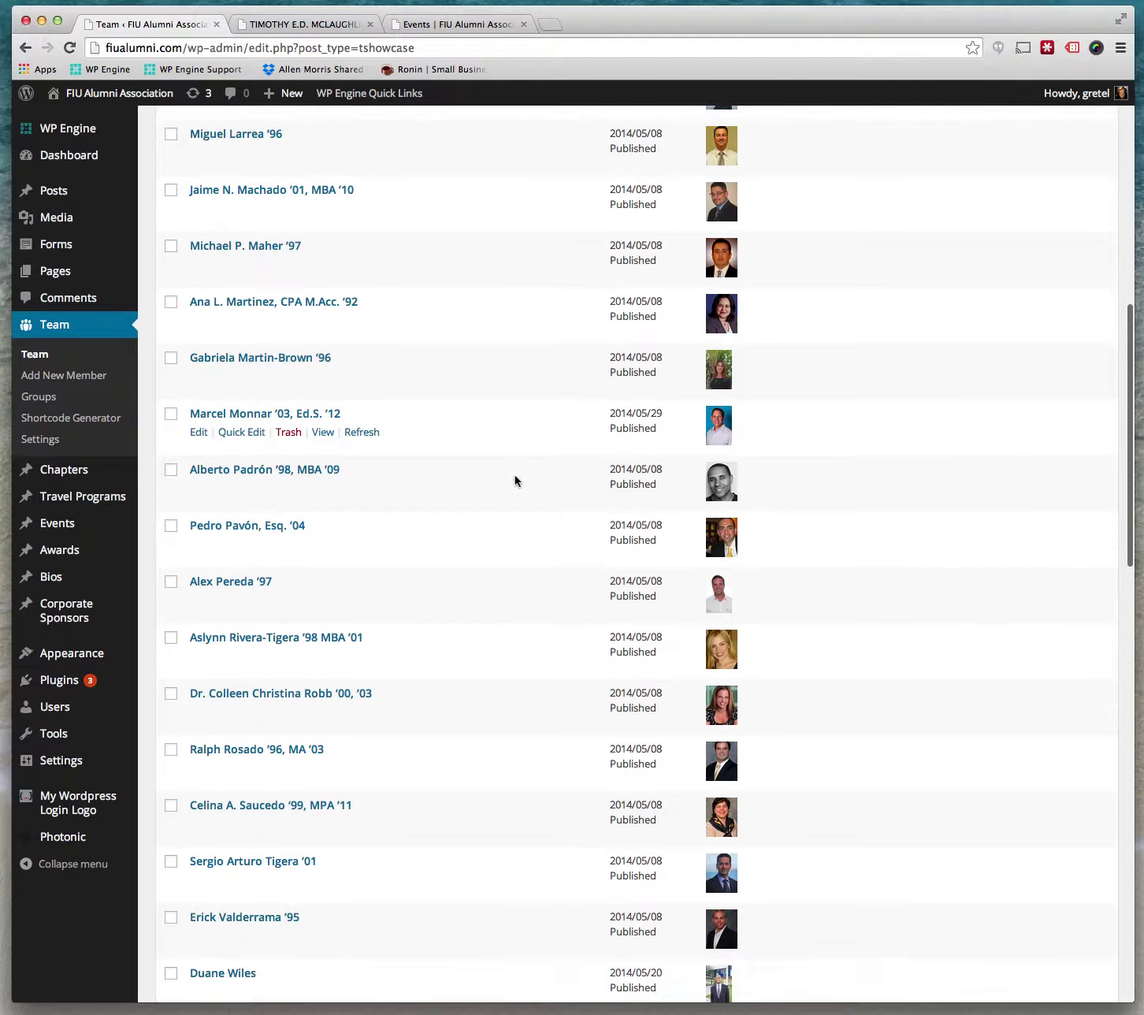
scroll(515, 475, "up", 10)
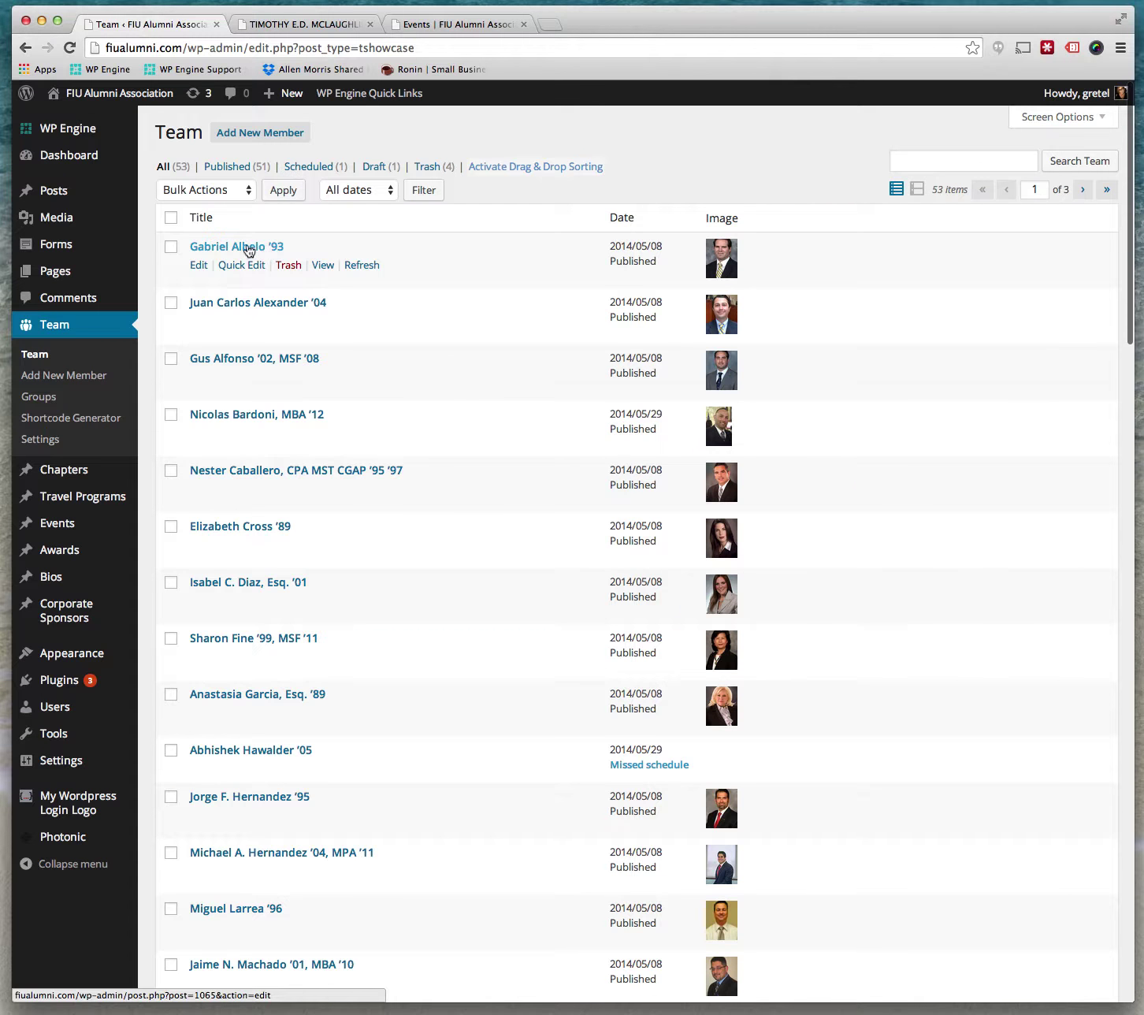
left_click(247, 249)
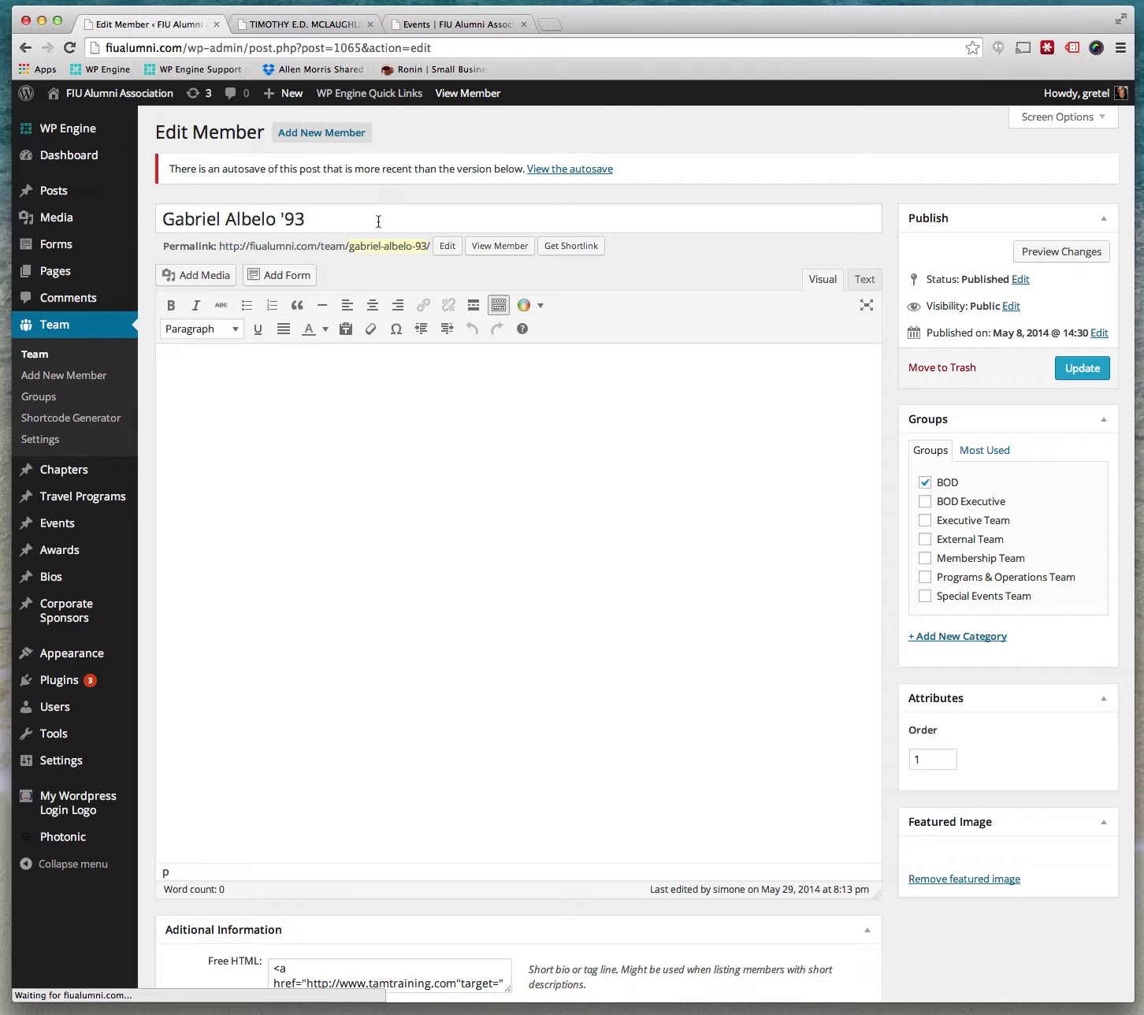
Check the Team Groups list, then review the member's tamtraining.com link and Location set to President
scroll(601, 637, "down", 1)
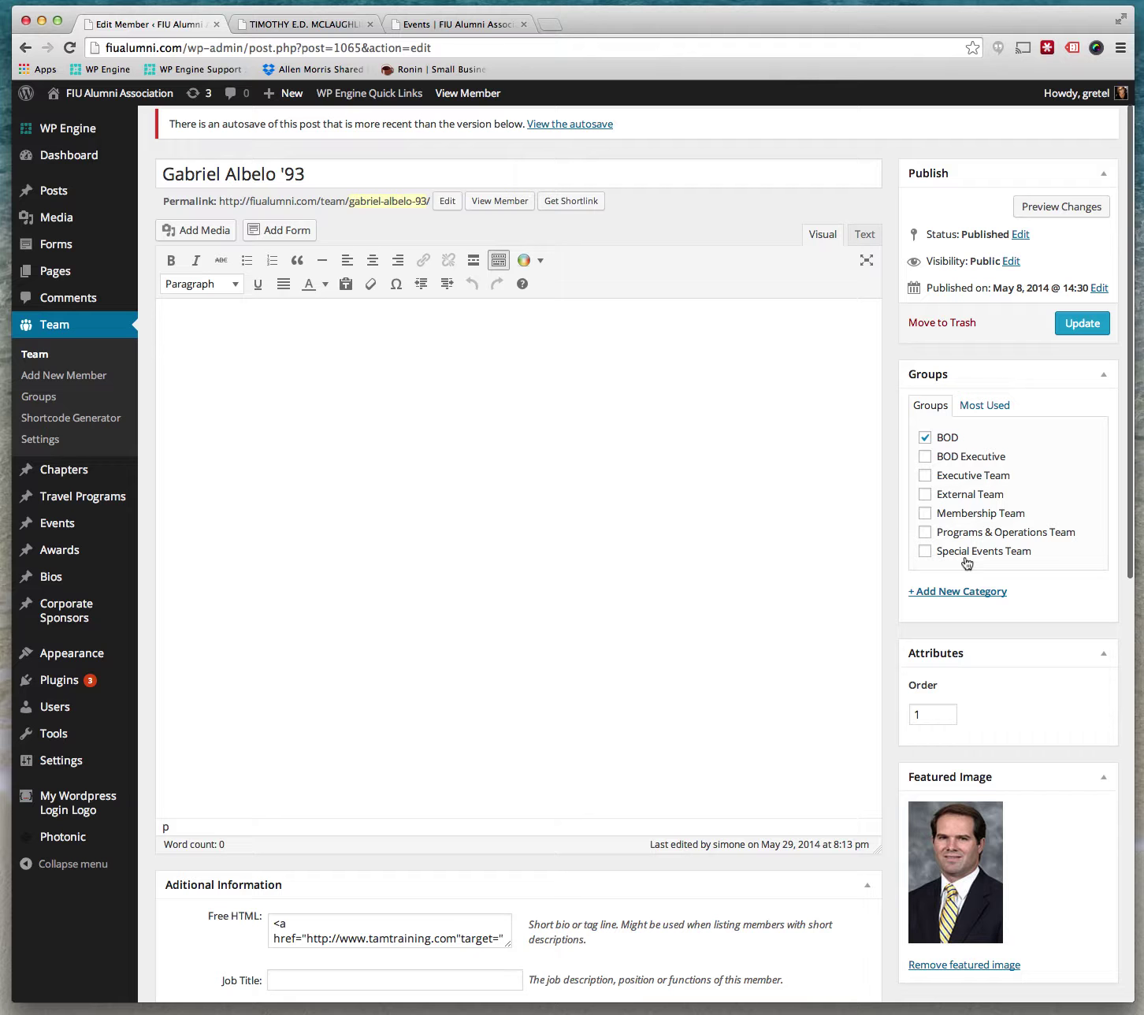
left_click(45, 400)
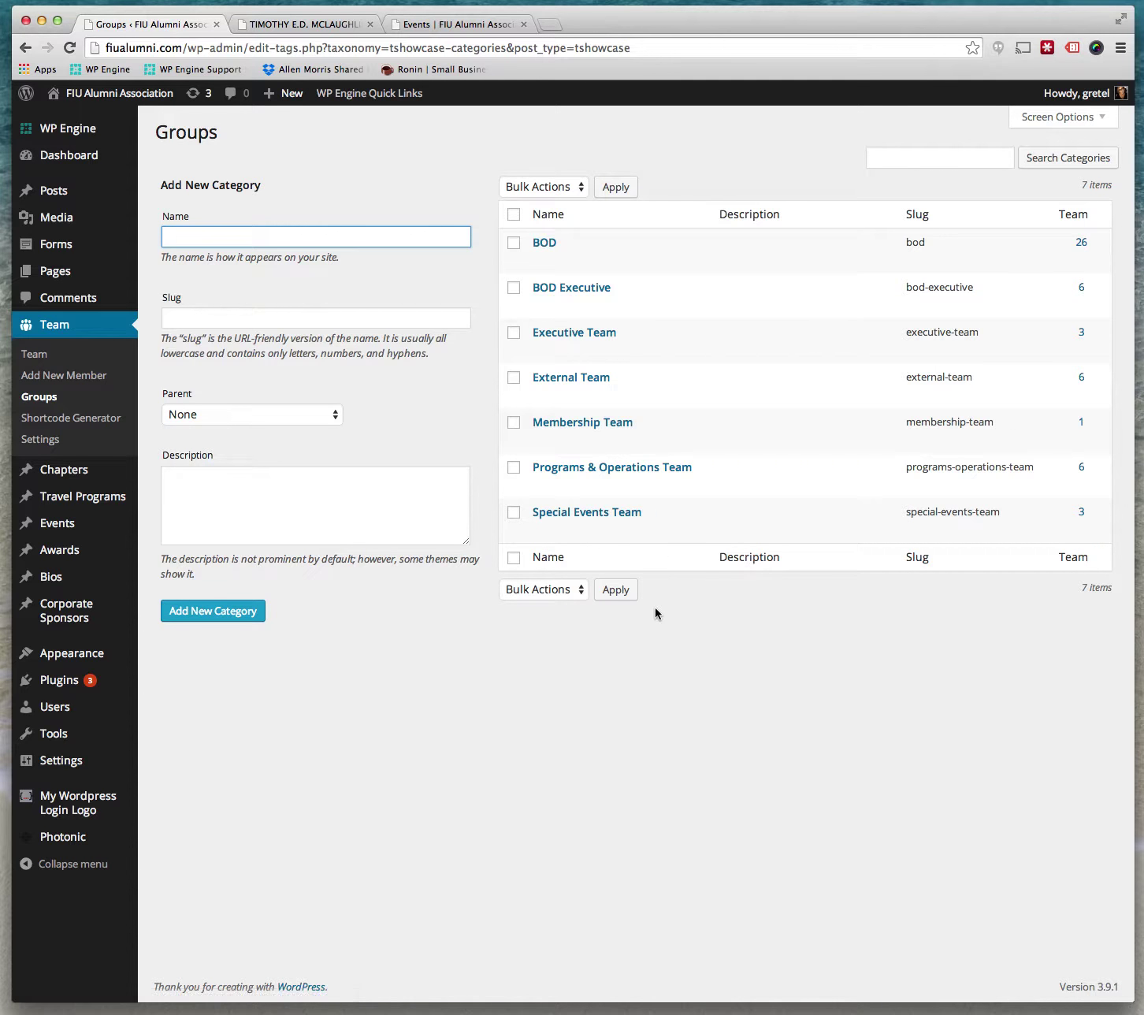
left_click(25, 48)
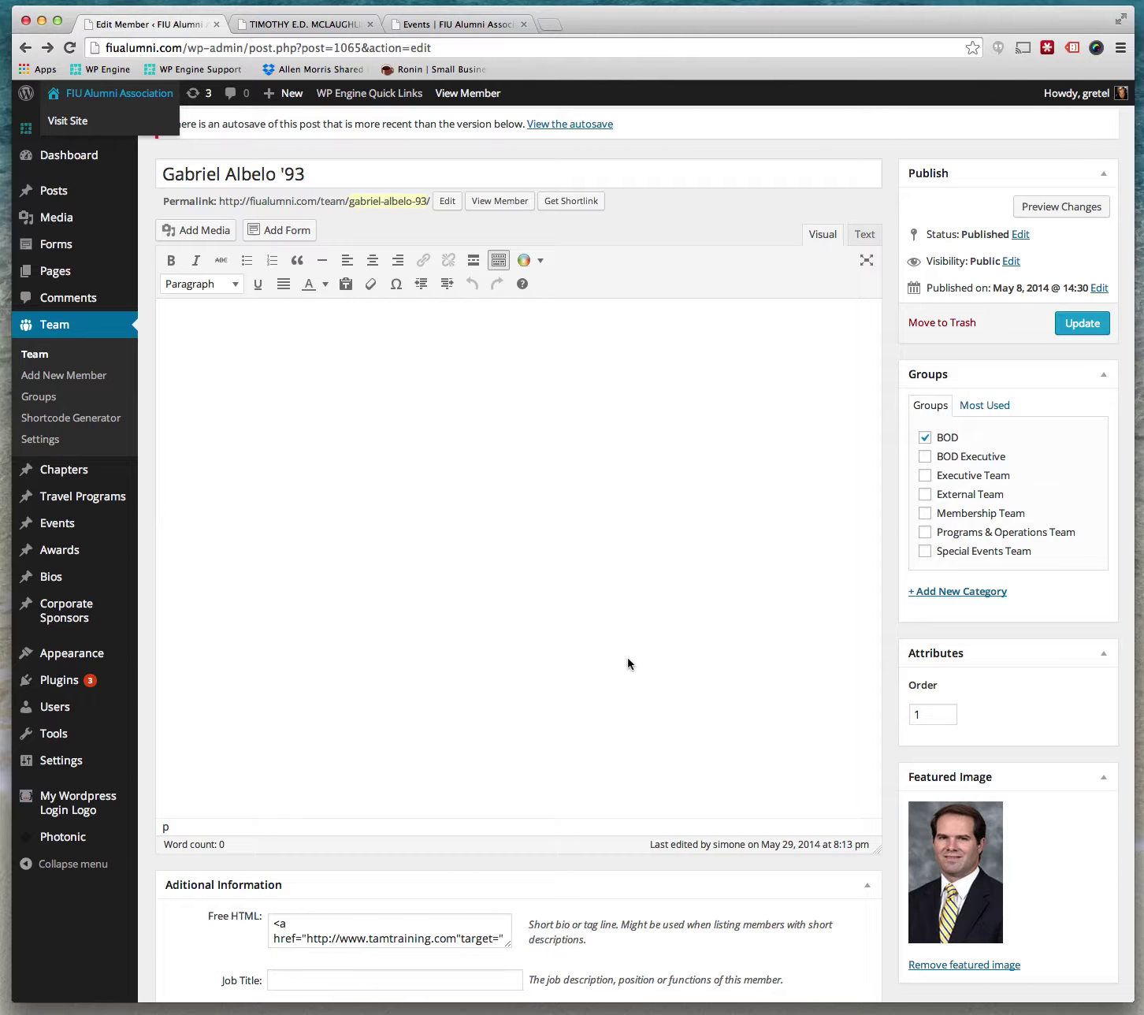
scroll(628, 657, "down", 5)
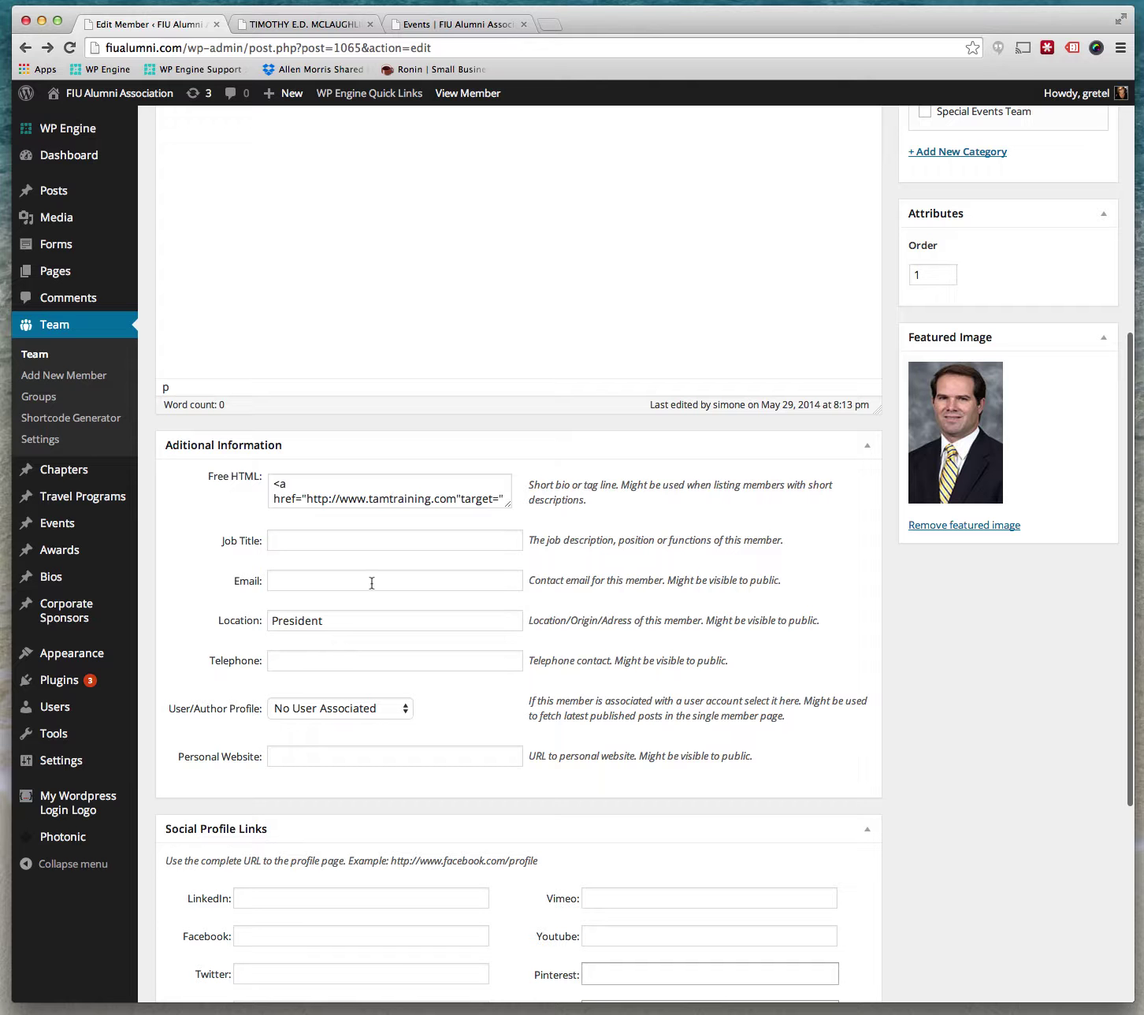
scroll(439, 593, "down", 5)
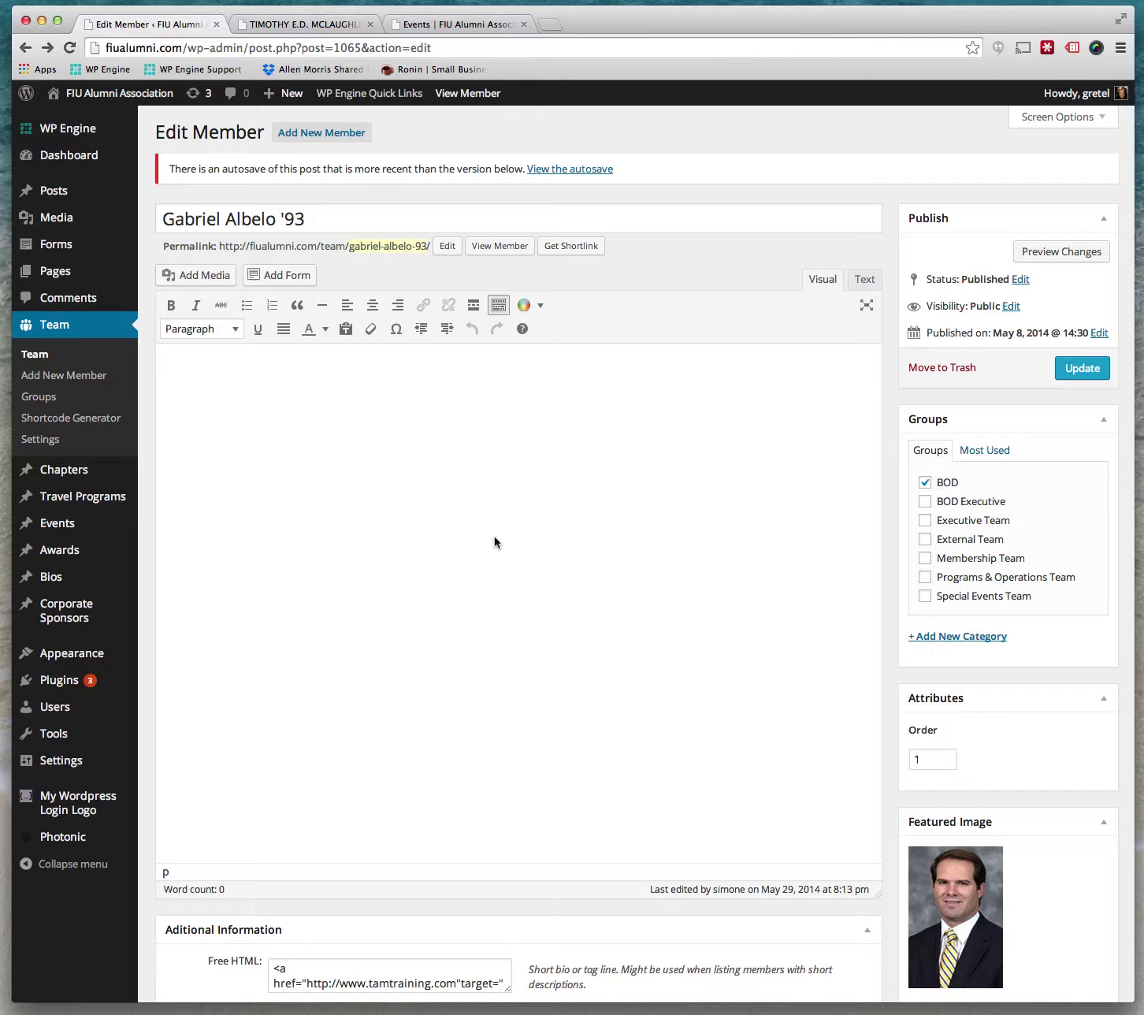
mouse_move(68, 559)
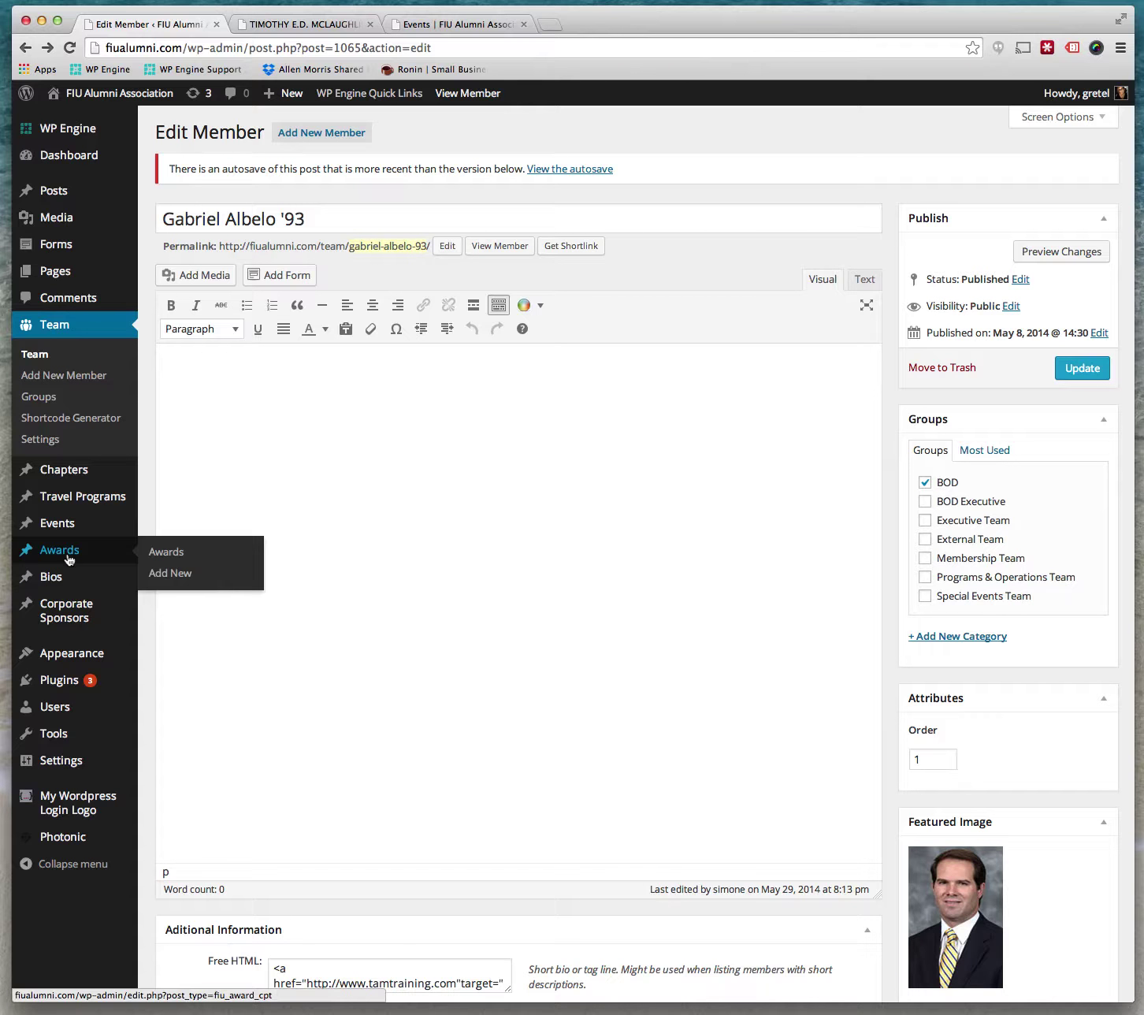